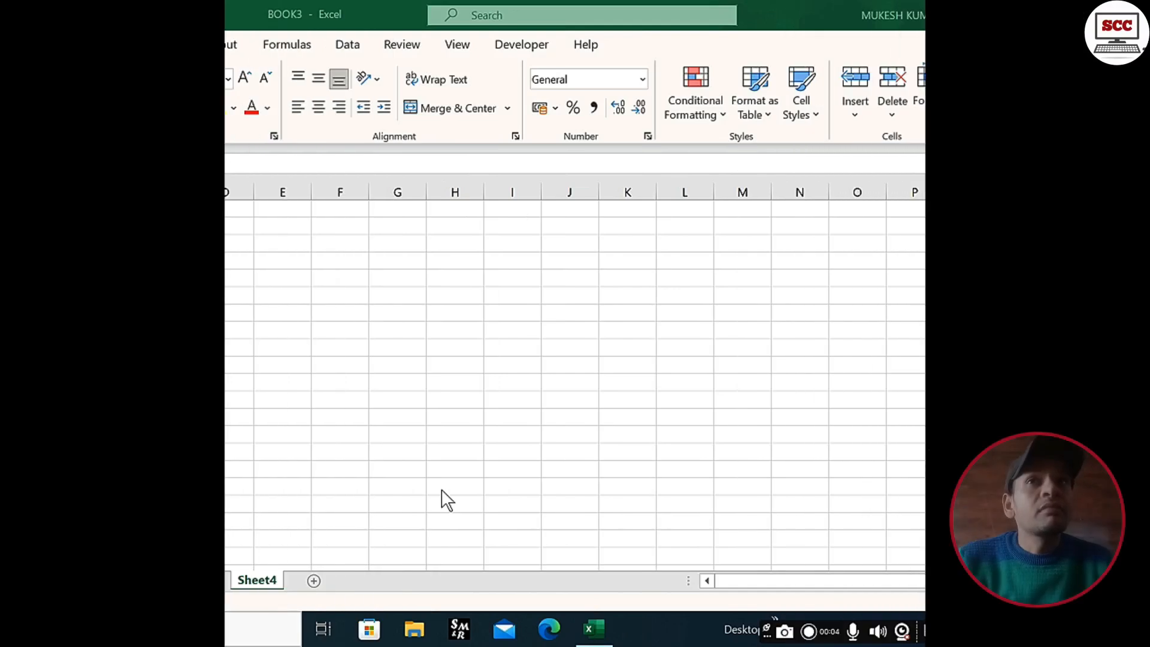
# Step: On Sheet3, total the Purchase values in C9 with the formula =SUM(C3:C7)
pyautogui.click(196, 581)
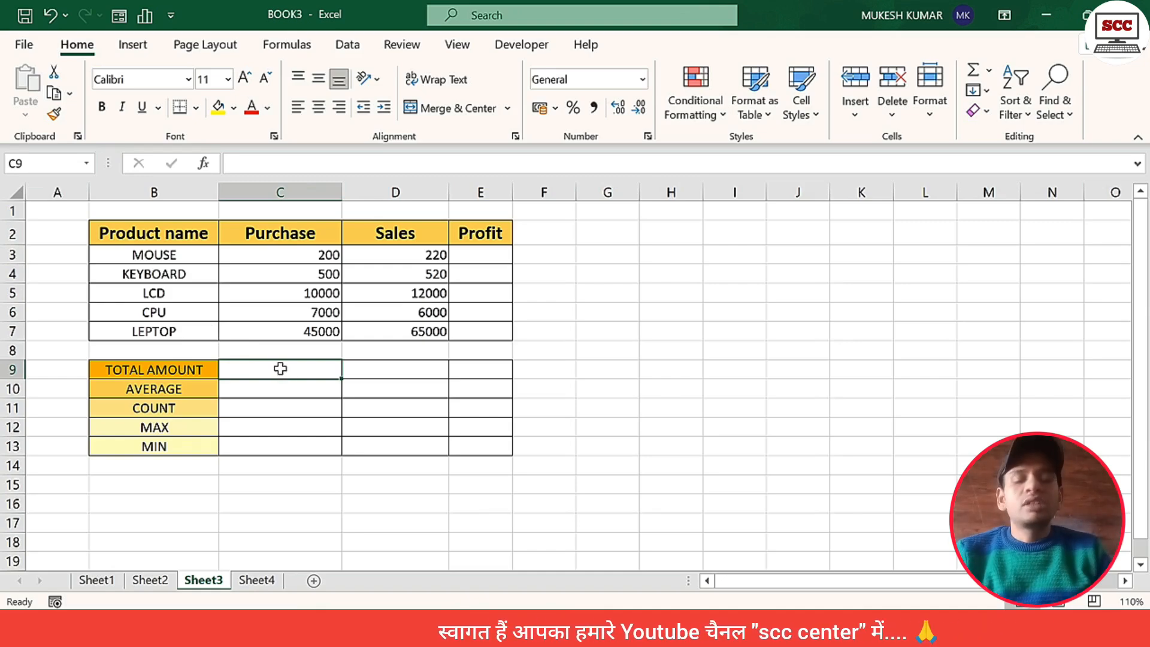
pyautogui.write('=SUM')
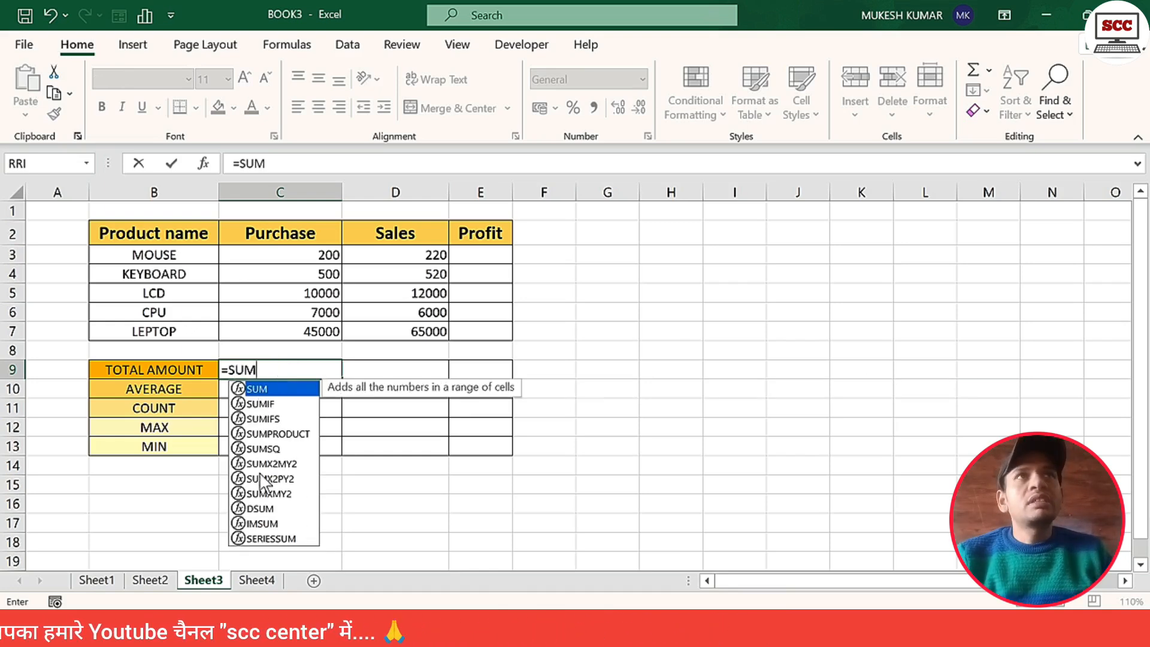
pyautogui.doubleClick(260, 388)
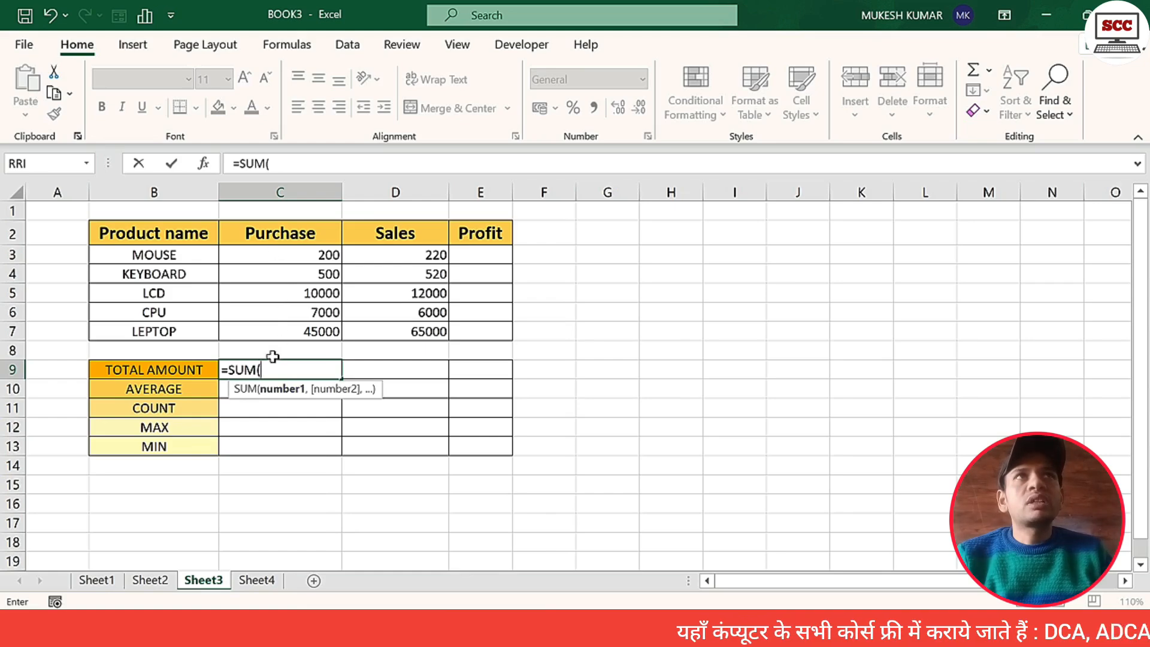
pyautogui.click(282, 255)
pyautogui.moveTo(285, 273); pyautogui.dragTo(282, 332)
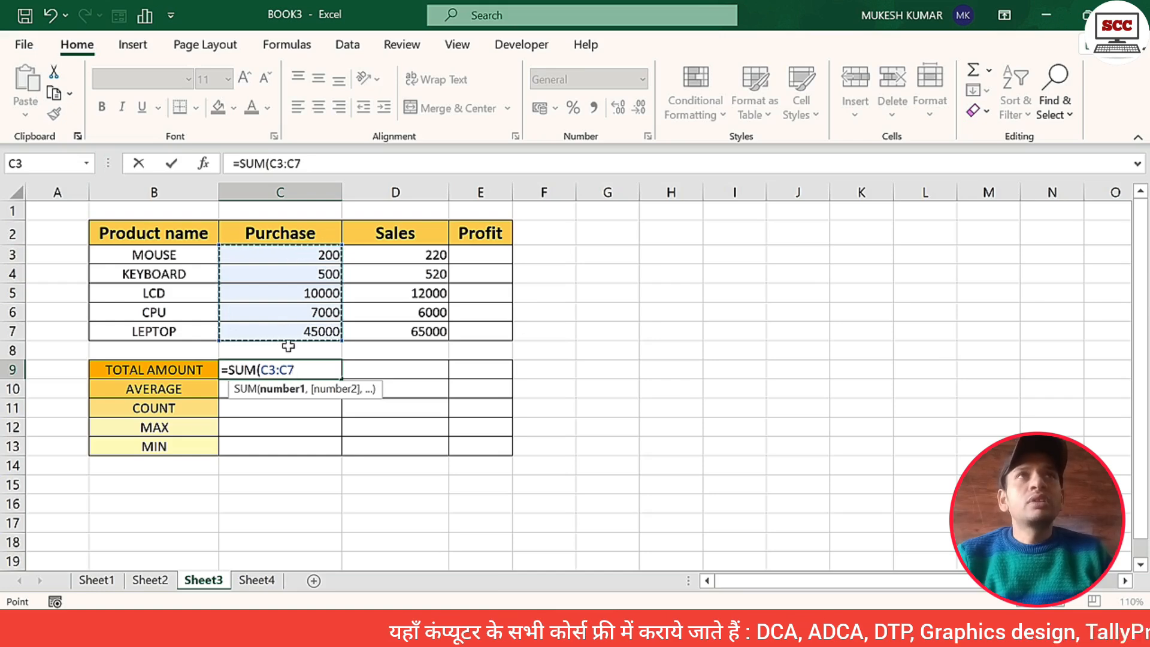
pyautogui.press('Return')
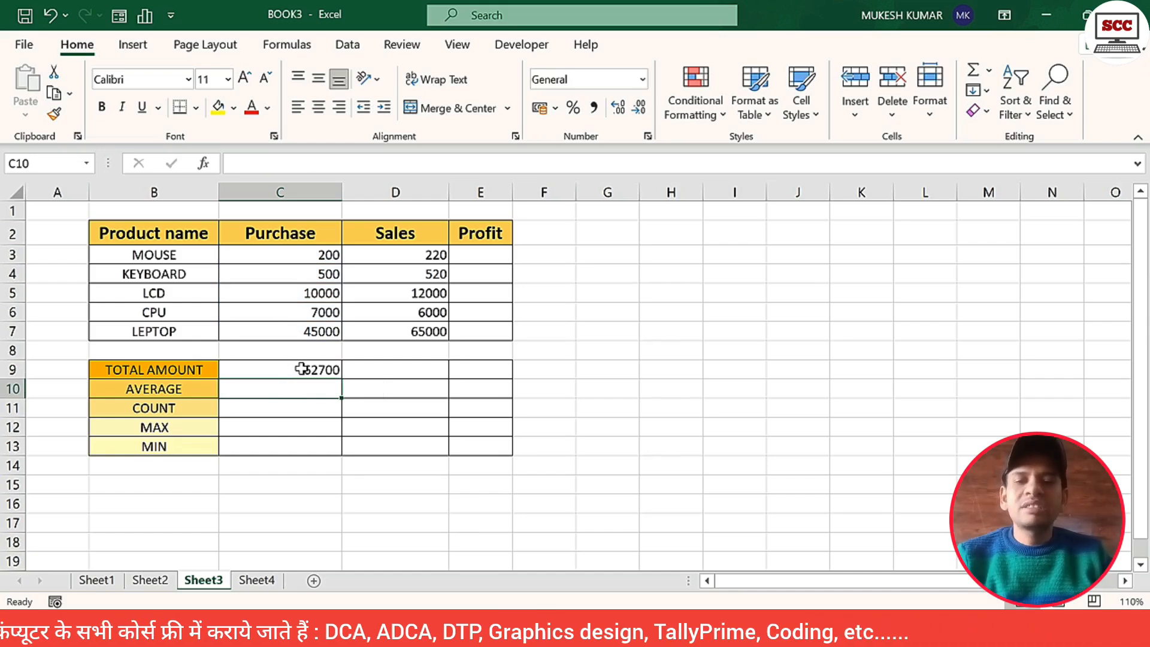
# Step: Clear the Purchase total in C9 and replace it with an AutoSum formula, =SUM(C3:C8)
pyautogui.click(301, 369)
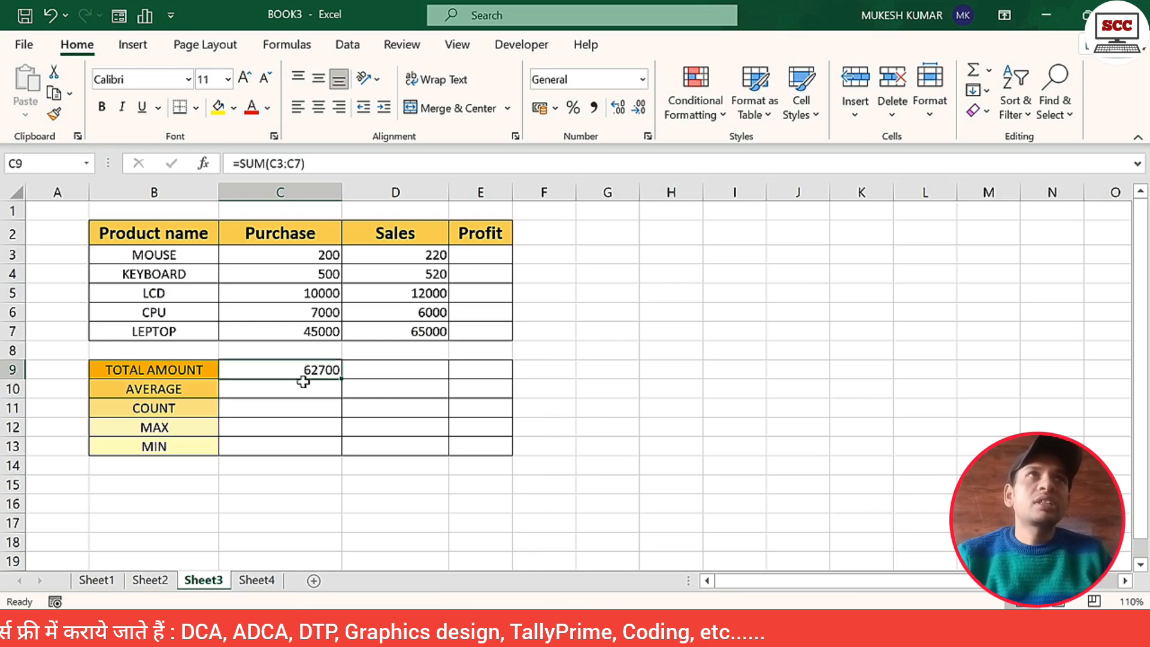
pyautogui.press('Delete')
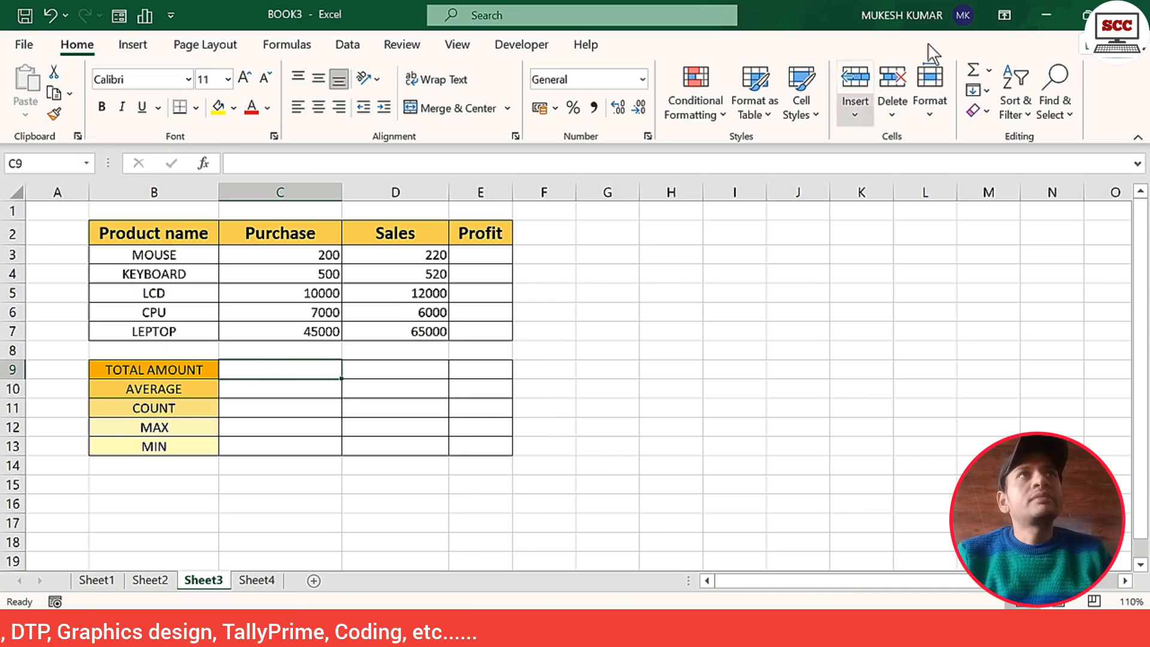
pyautogui.click(989, 71)
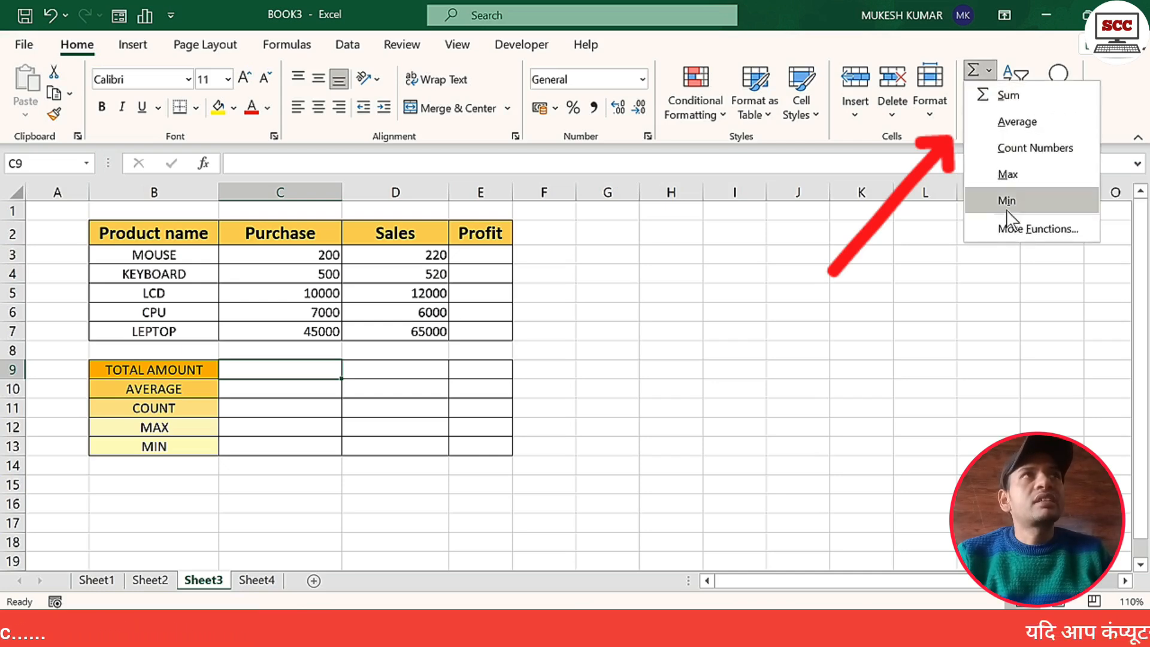
pyautogui.click(1010, 92)
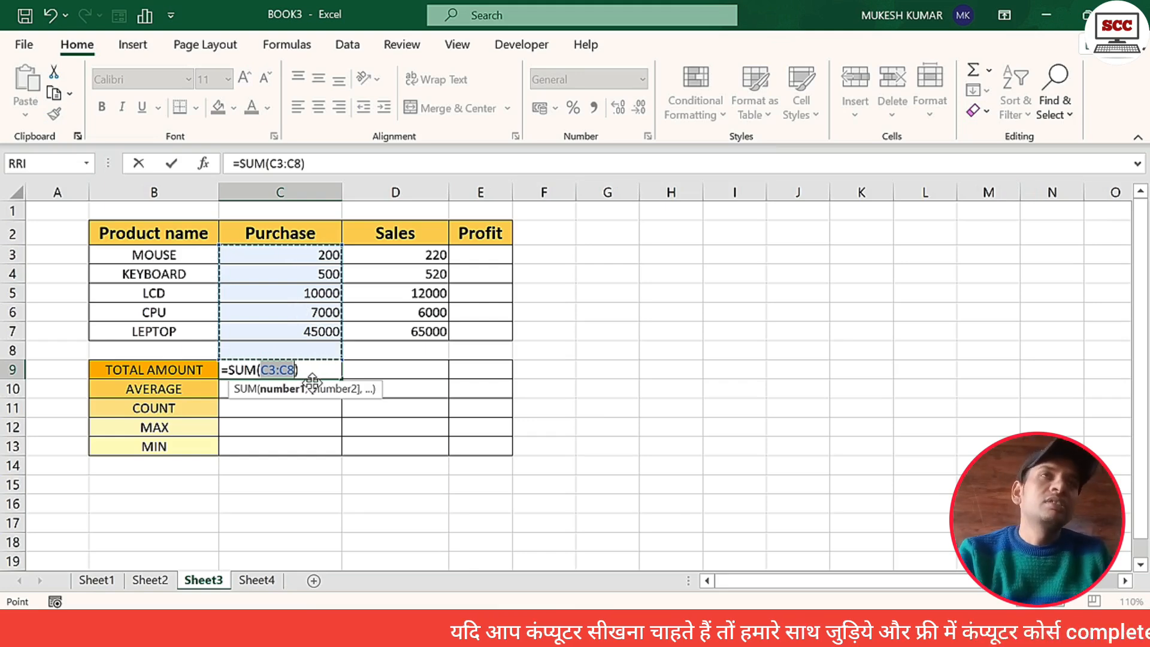
pyautogui.press('Return')
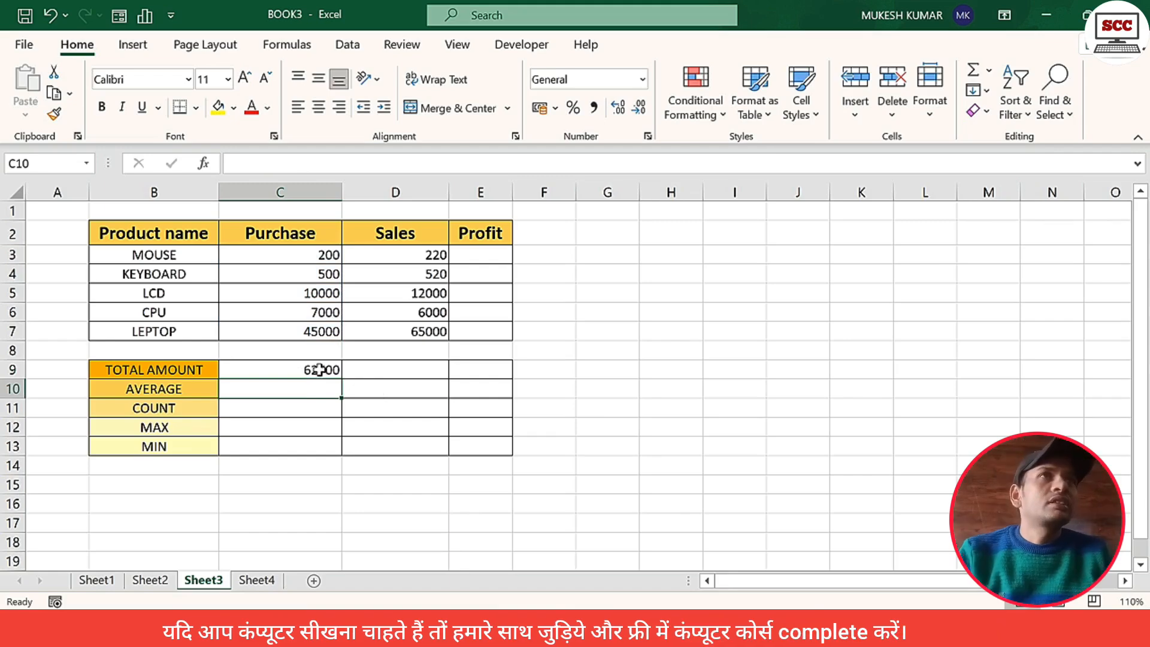
# Step: Empty the Purchase total cell C9 again and re-enter the automatic sum of C3:C8
pyautogui.click(322, 372)
pyautogui.press('Delete')
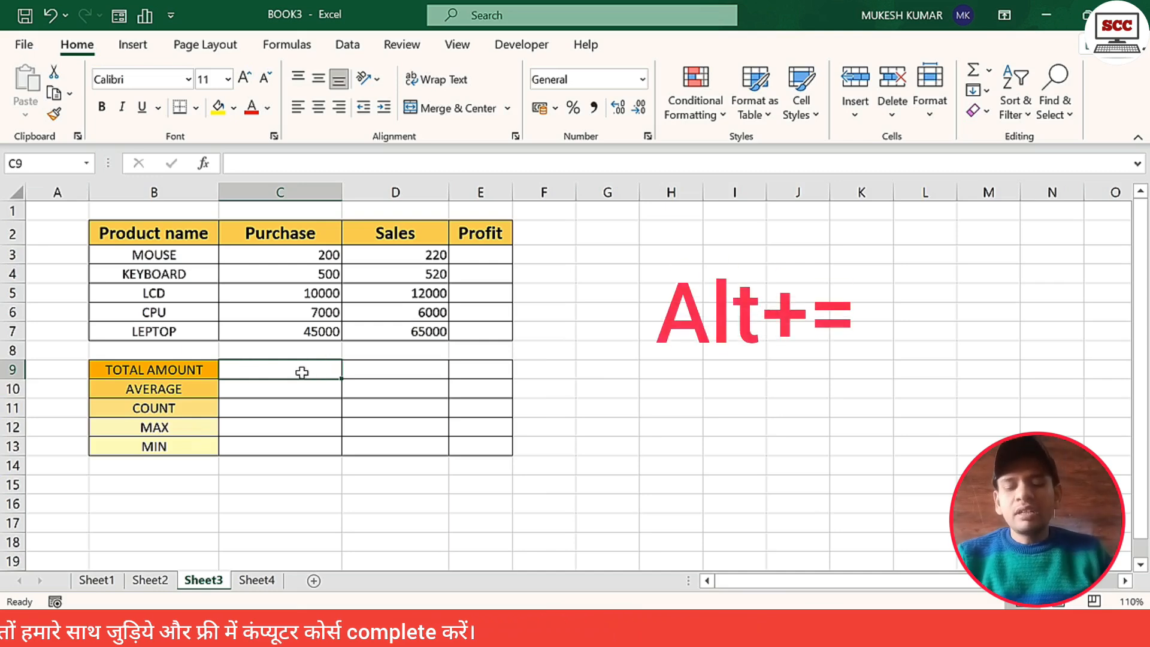
pyautogui.hotkey('alt', '=')
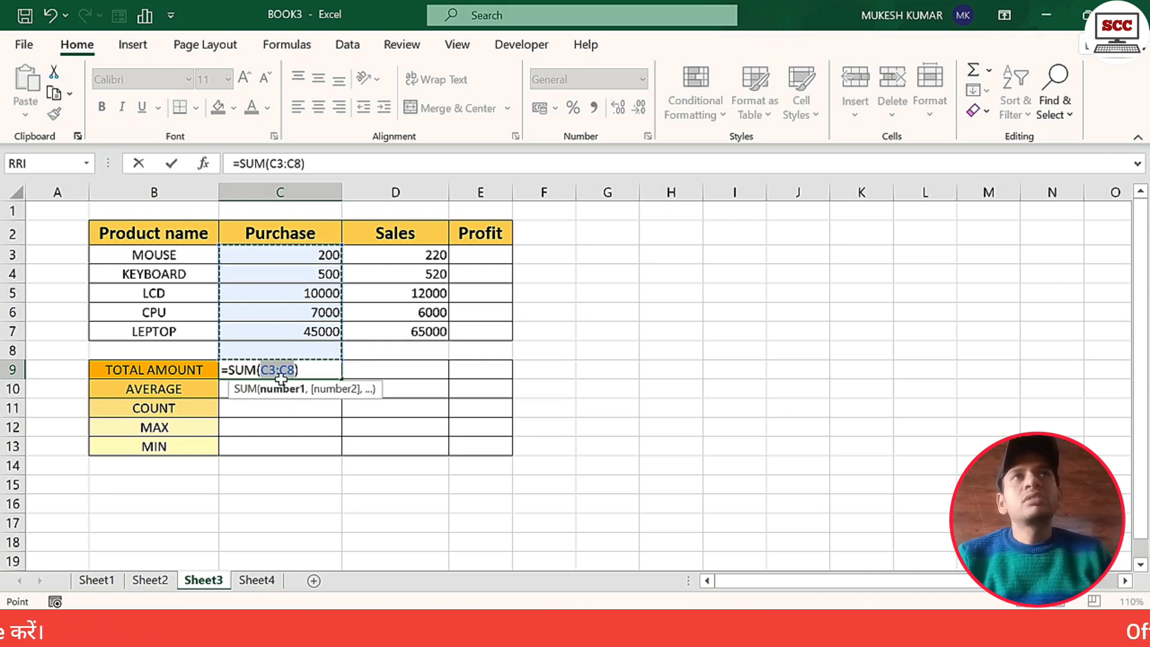
pyautogui.press('Return')
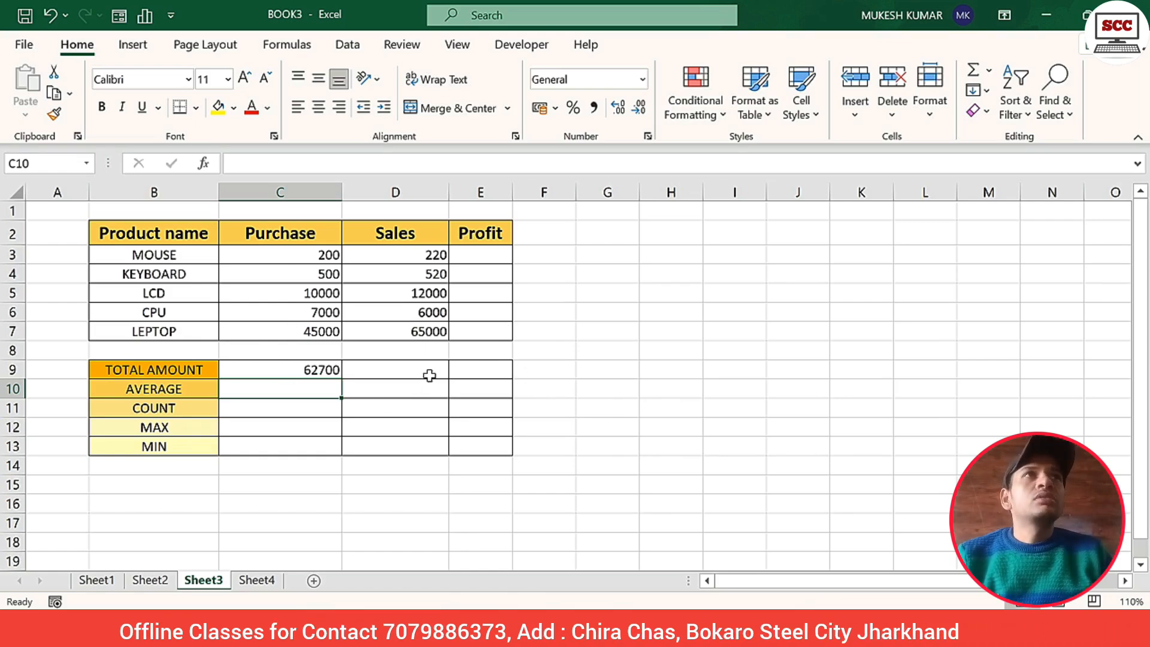
# Step: Add the LEPTOP and MOUSE purchase amounts in G6 with =C7+C3, and clear that cell again
pyautogui.click(605, 312)
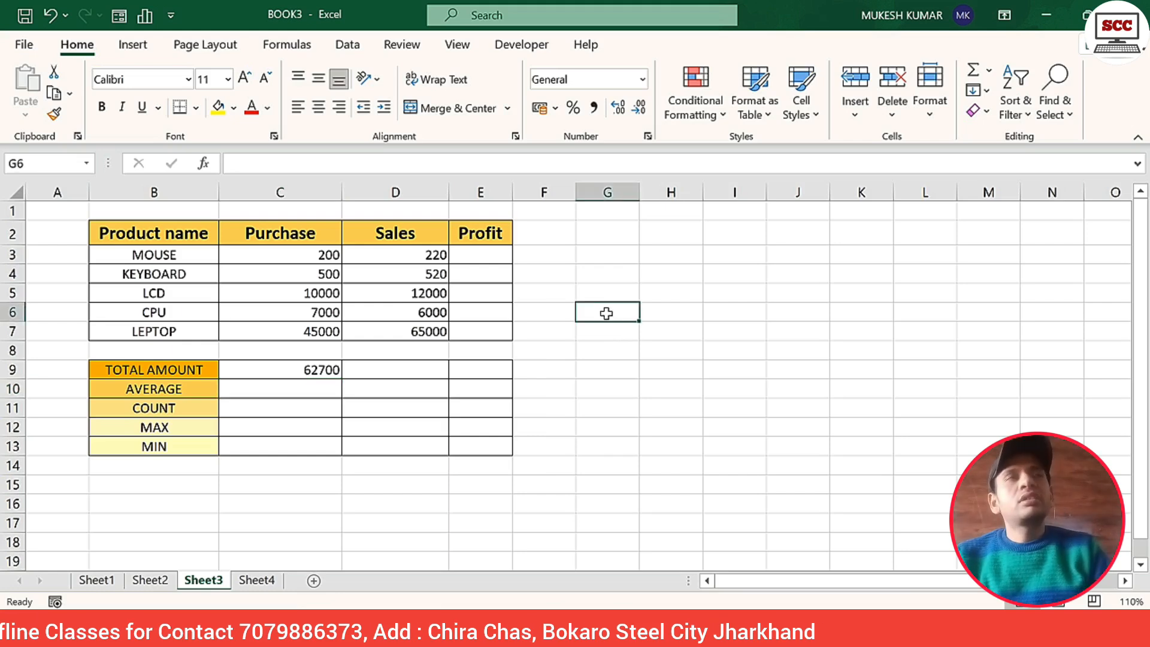
pyautogui.write('=')
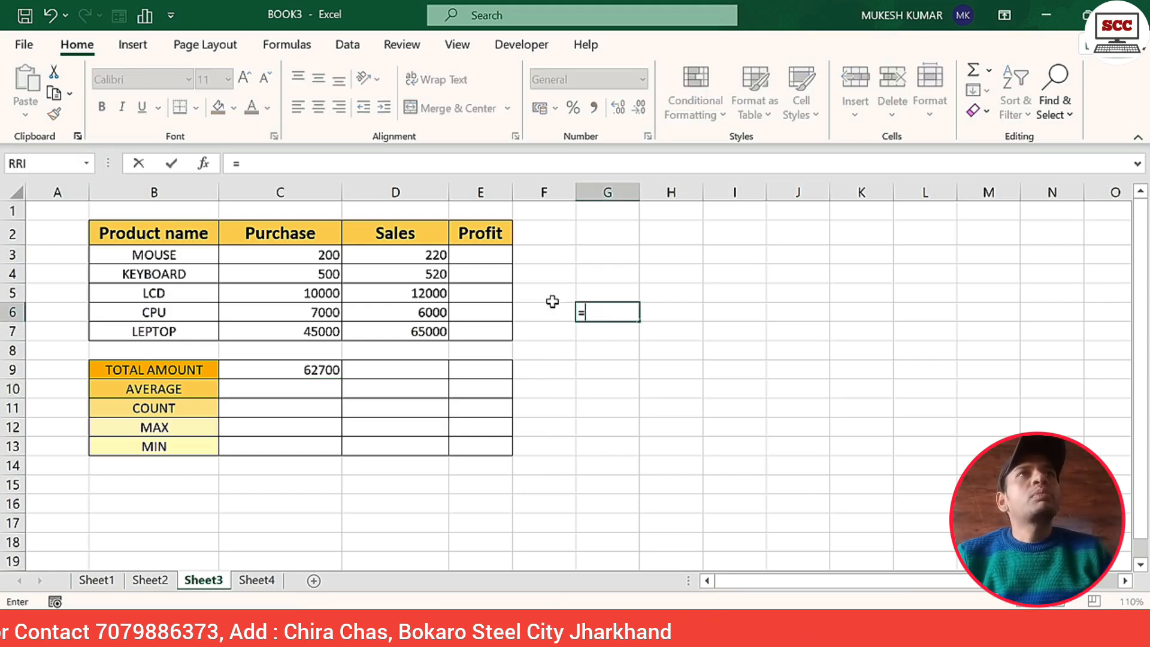
pyautogui.click(287, 329)
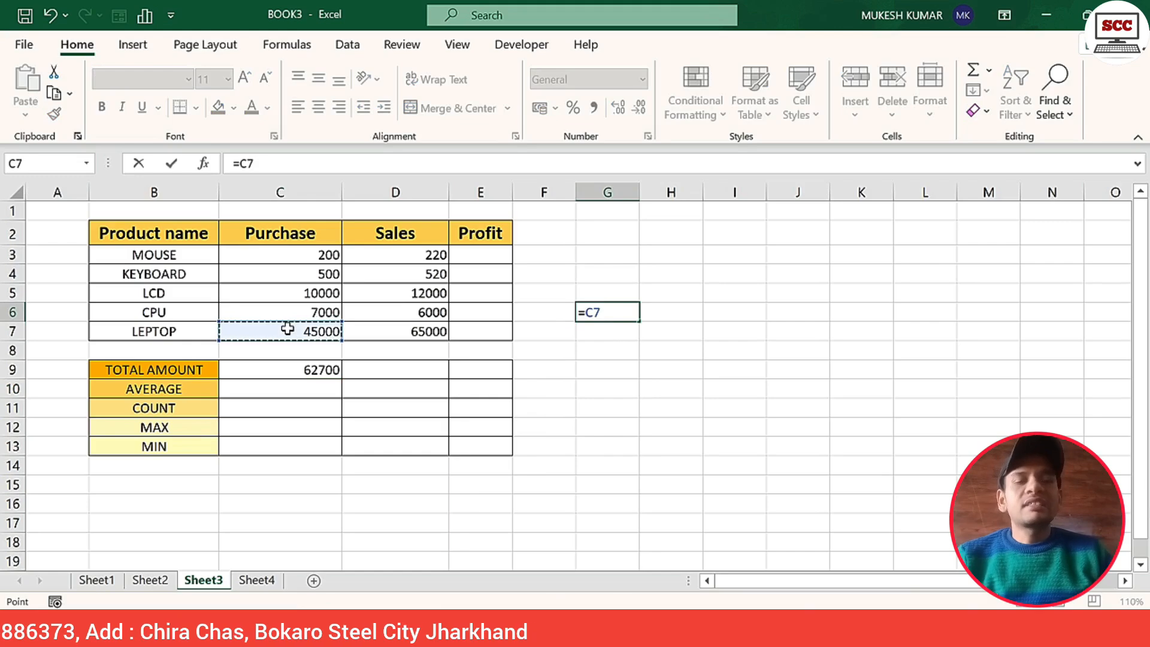
pyautogui.write('+')
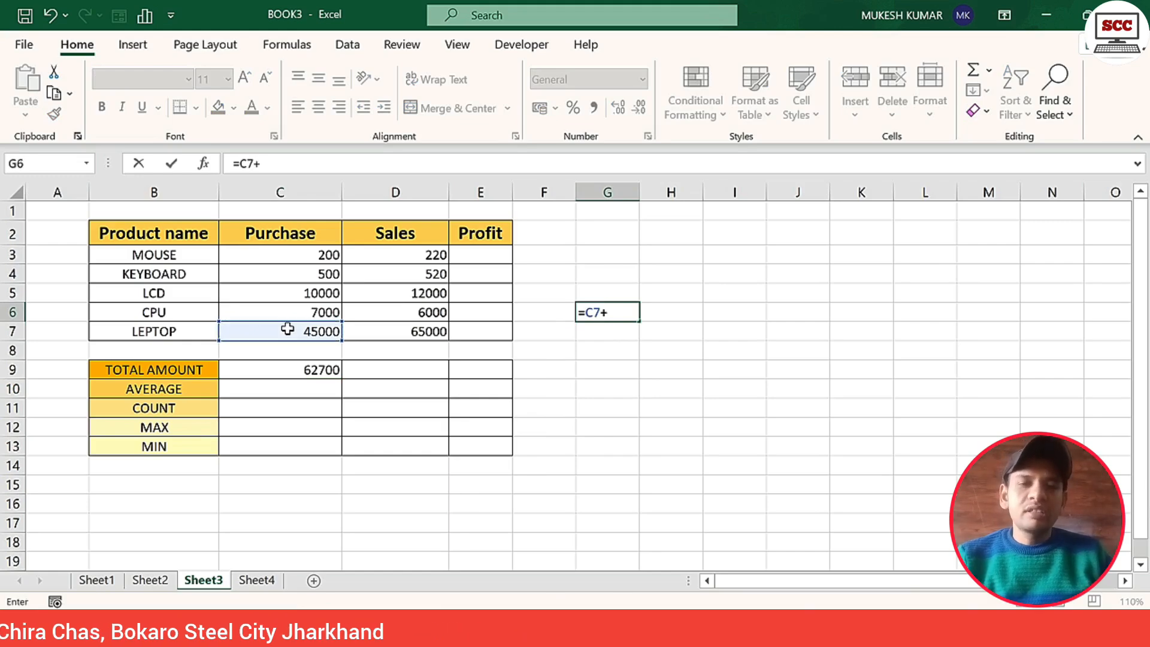
pyautogui.click(263, 251)
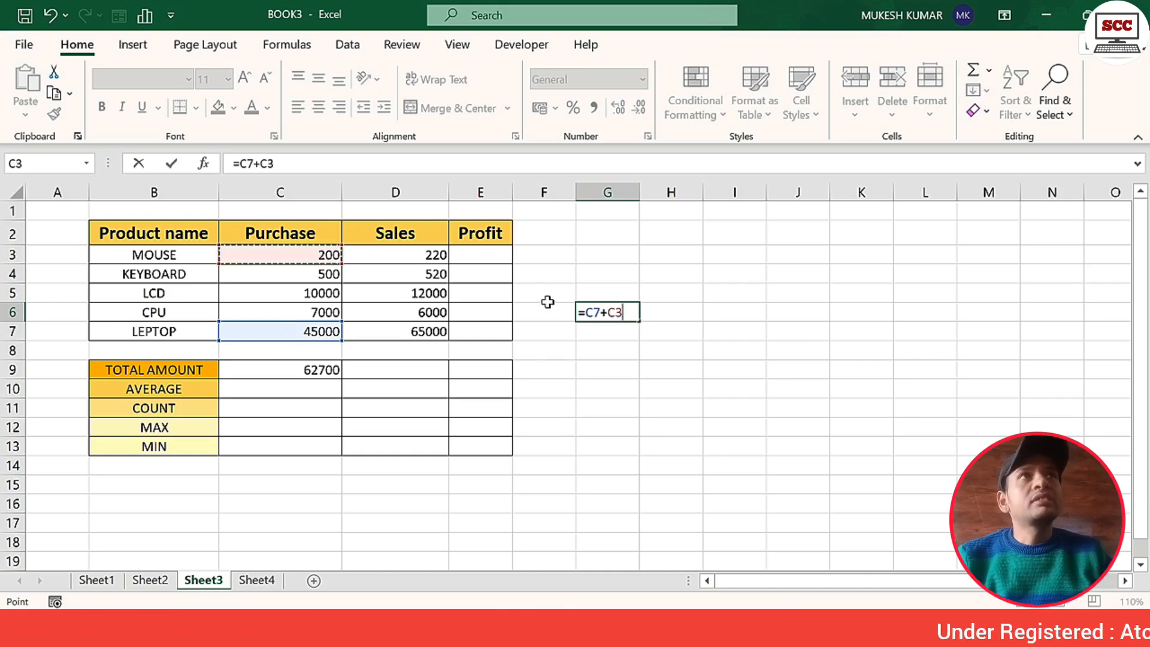
pyautogui.press('Return')
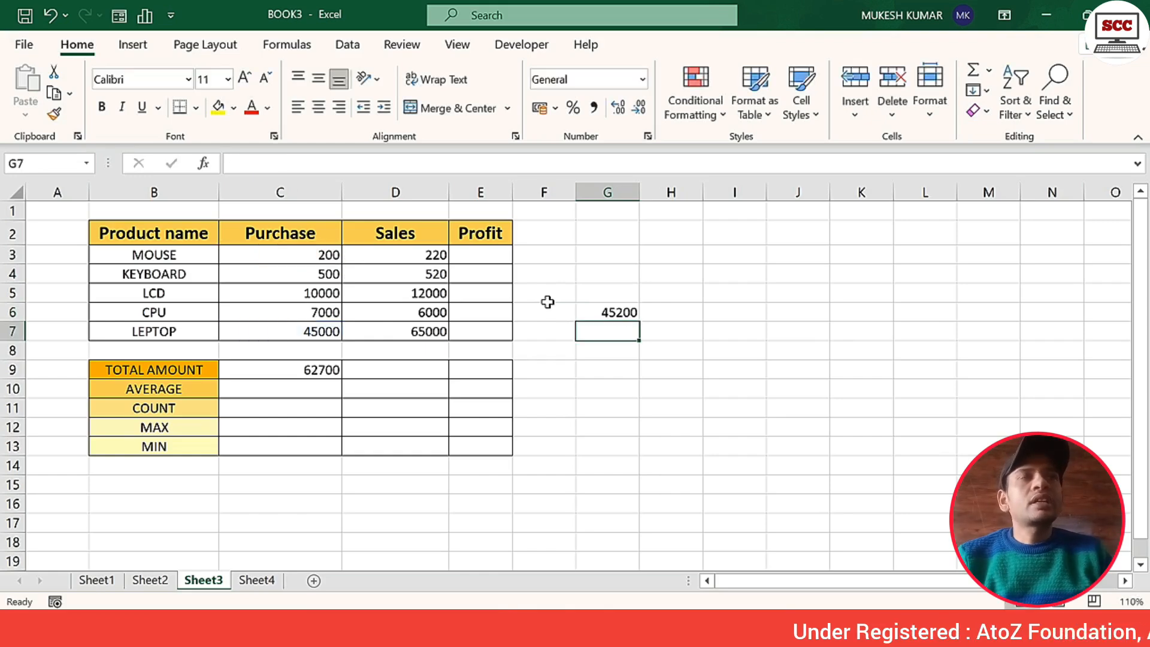
pyautogui.click(620, 312)
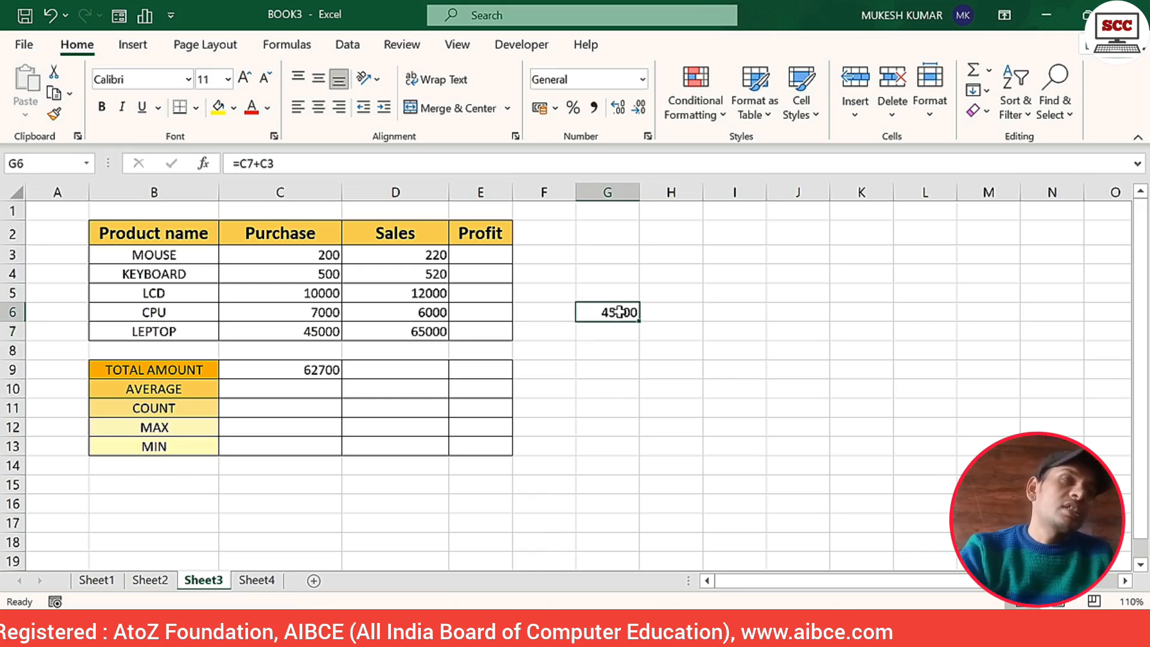
pyautogui.press('Delete')
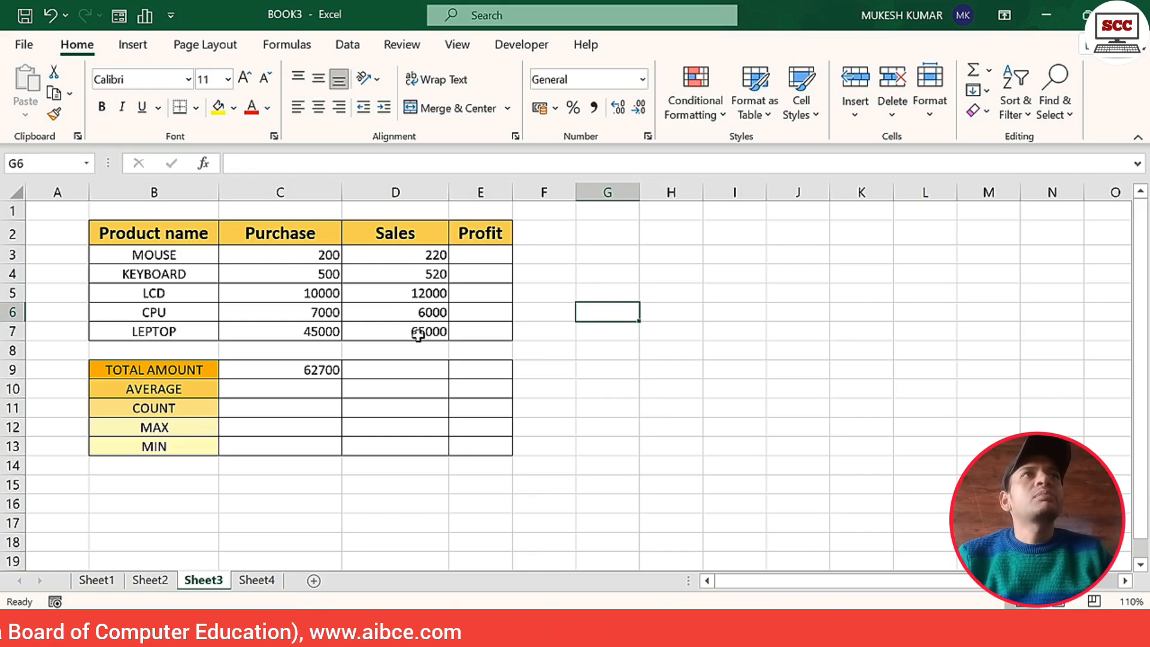
# Step: Calculate the MOUSE profit in E3 with =D3-C3 and fill the formula down to E7
pyautogui.click(478, 254)
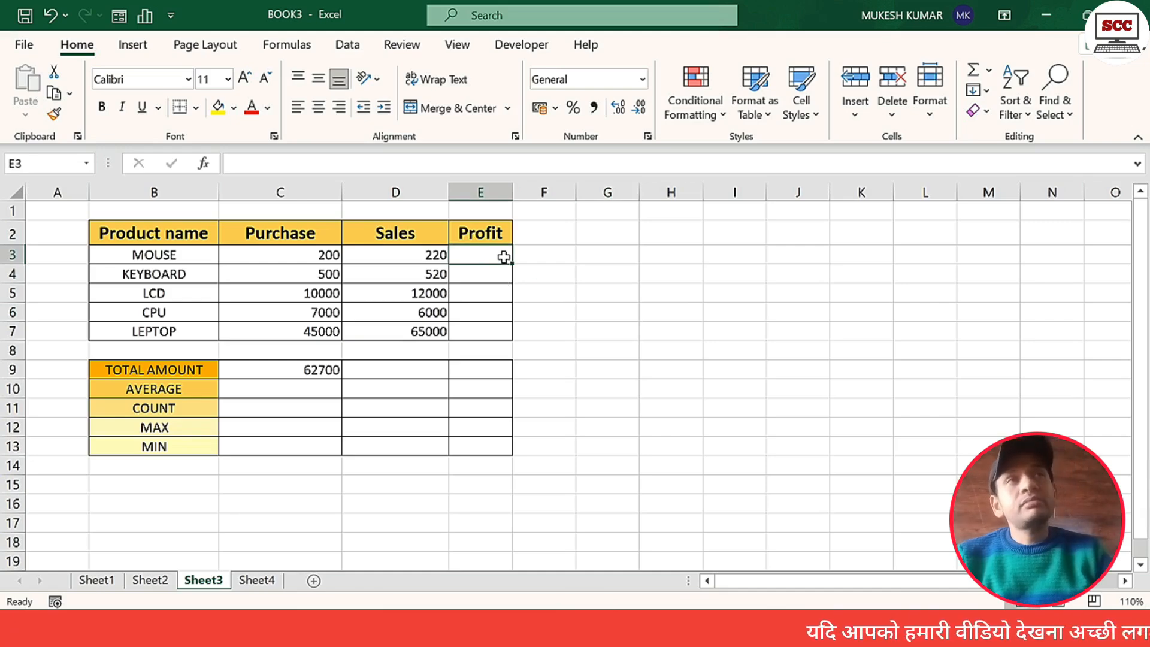
pyautogui.write('=')
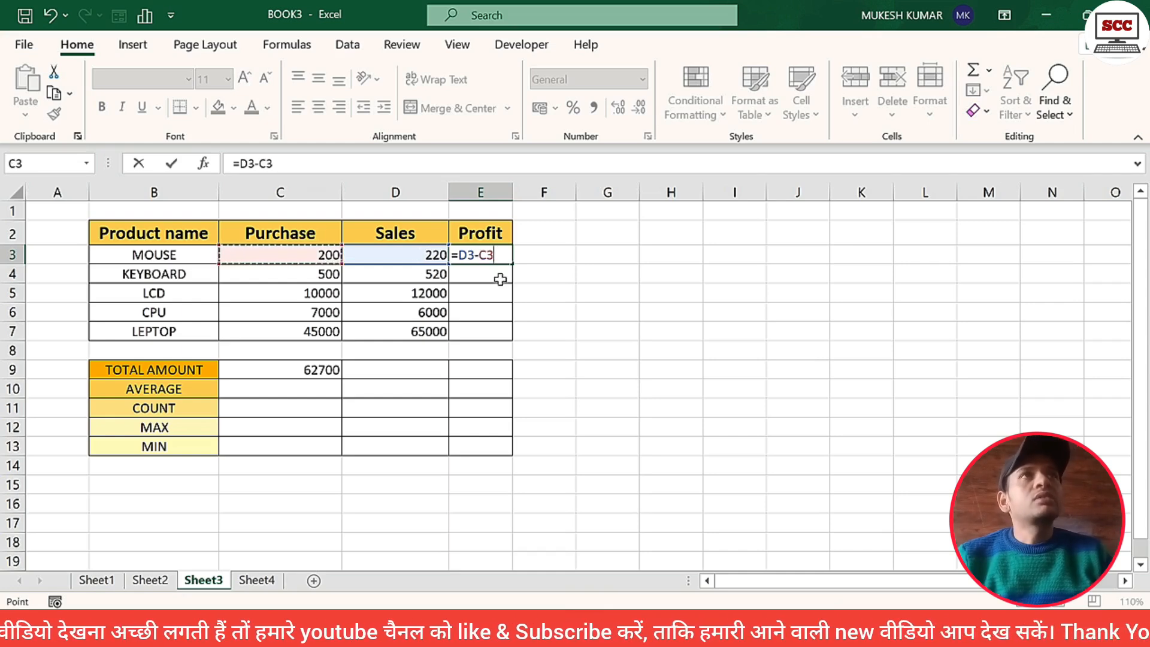
pyautogui.press('Return')
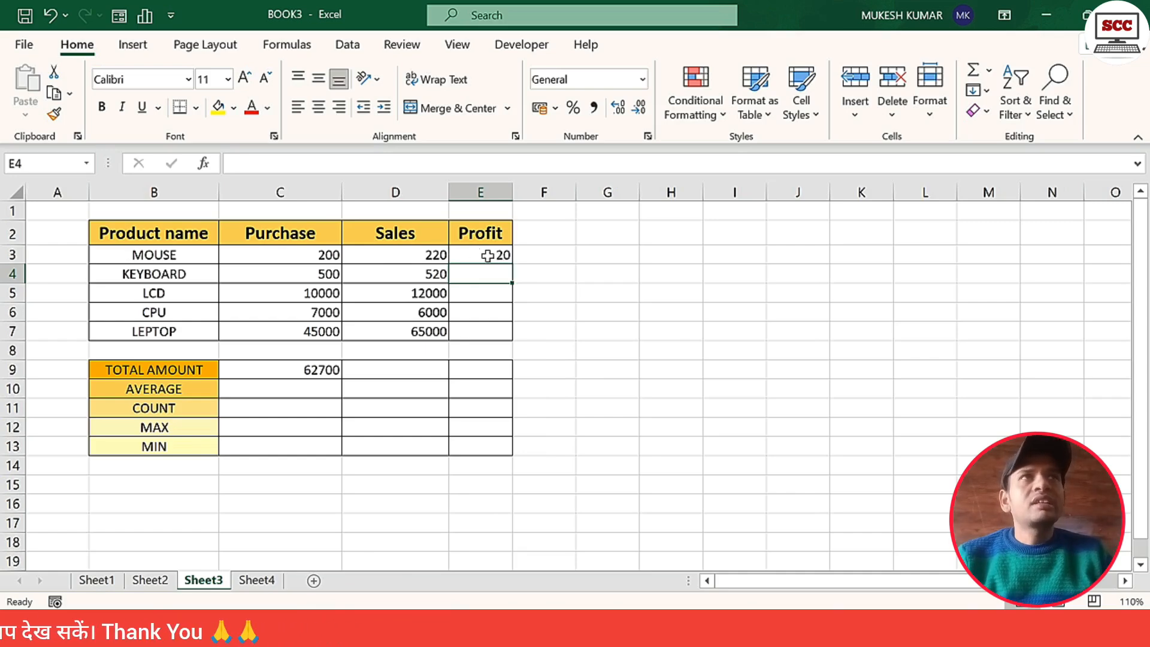
pyautogui.press('Up')
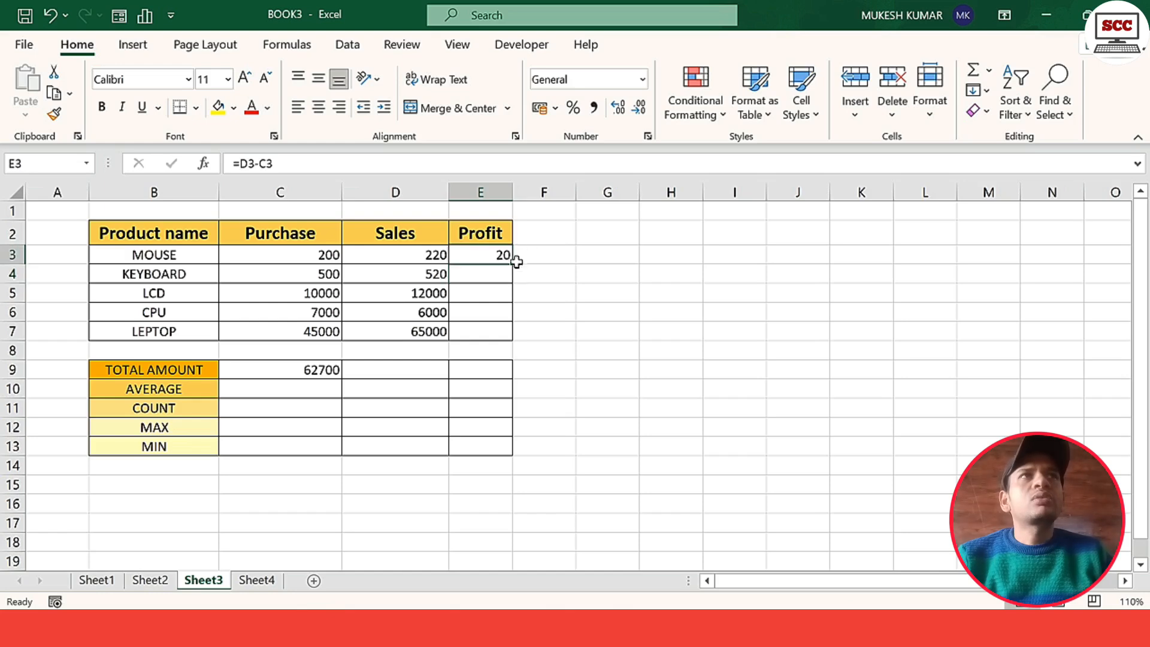
pyautogui.moveTo(512, 264); pyautogui.dragTo(512, 340)
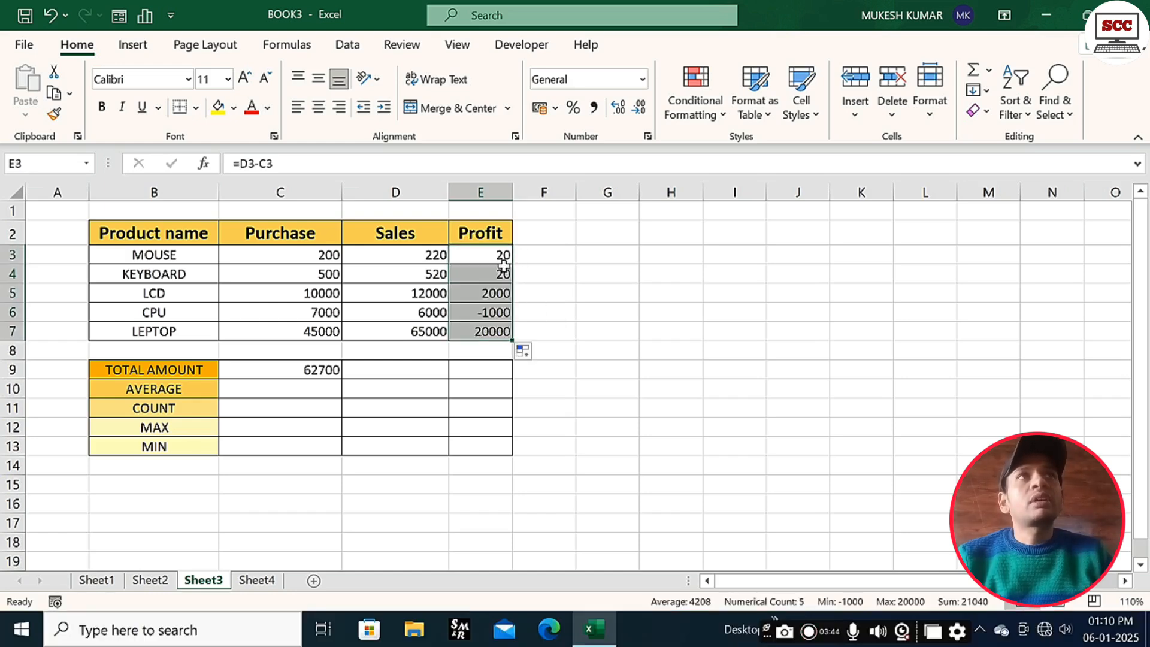
pyautogui.click(500, 298)
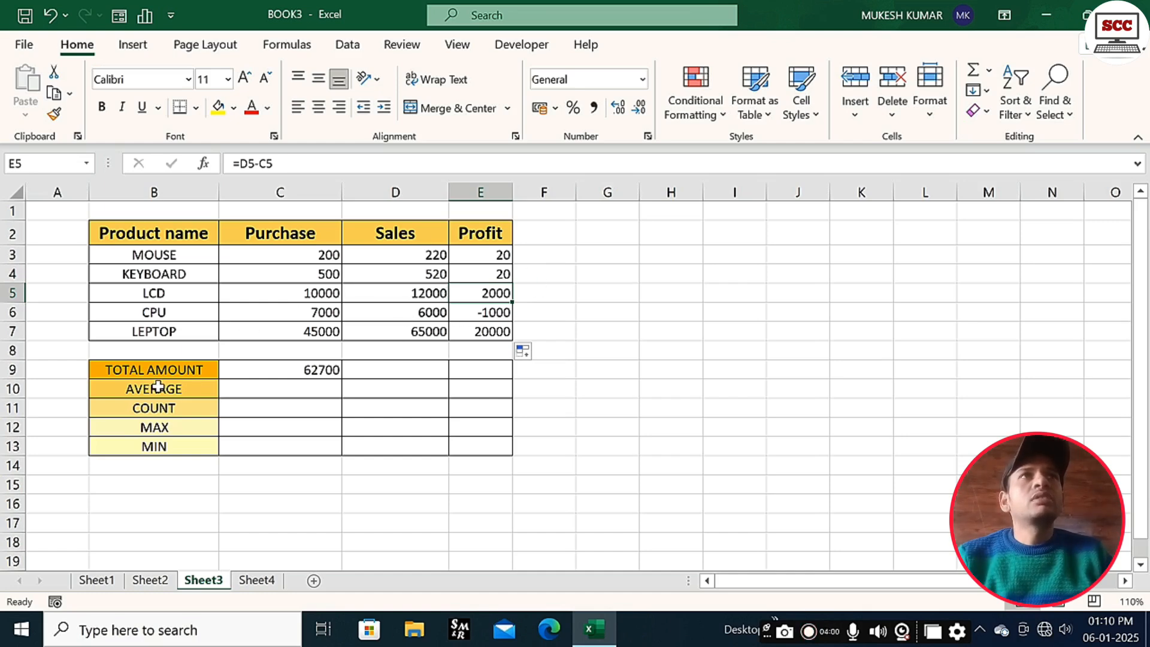
# Step: Calculate the average of the Purchase values C3:C7 in C10 with the AVERAGE function
pyautogui.click(304, 392)
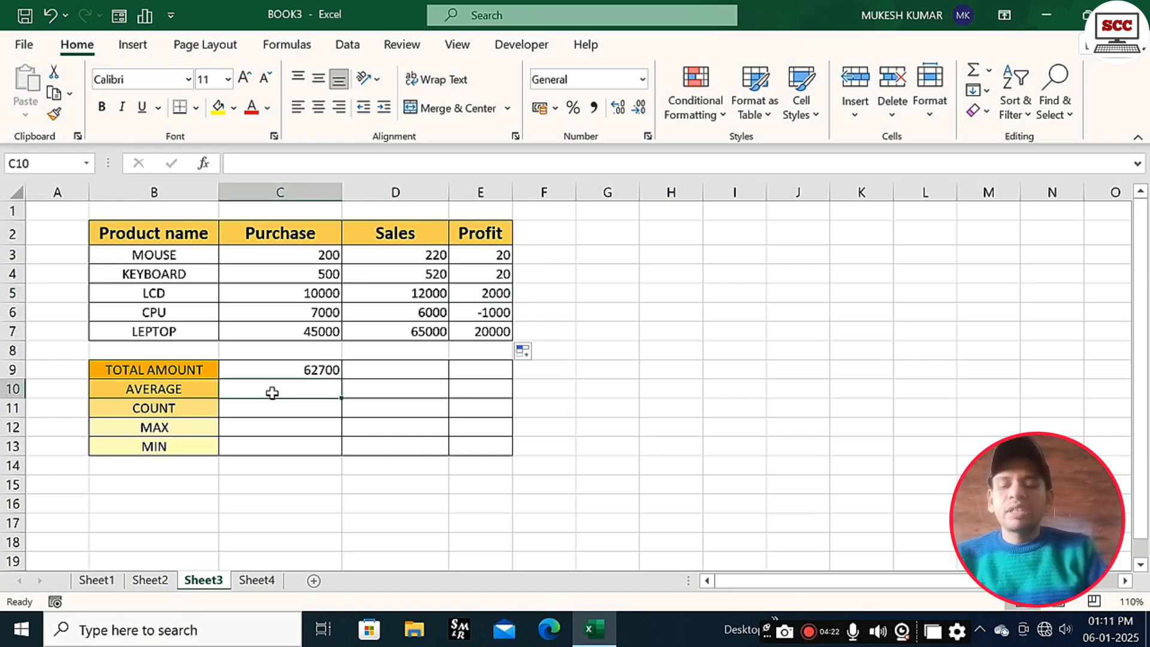
pyautogui.write('=AV')
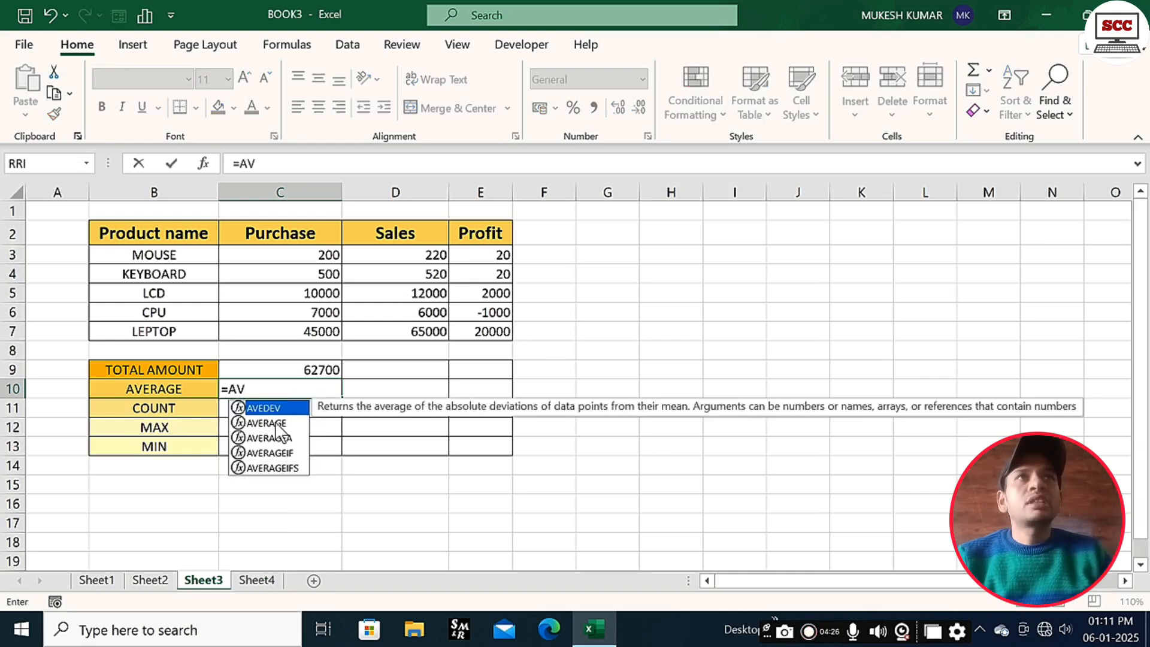
pyautogui.doubleClick(273, 421)
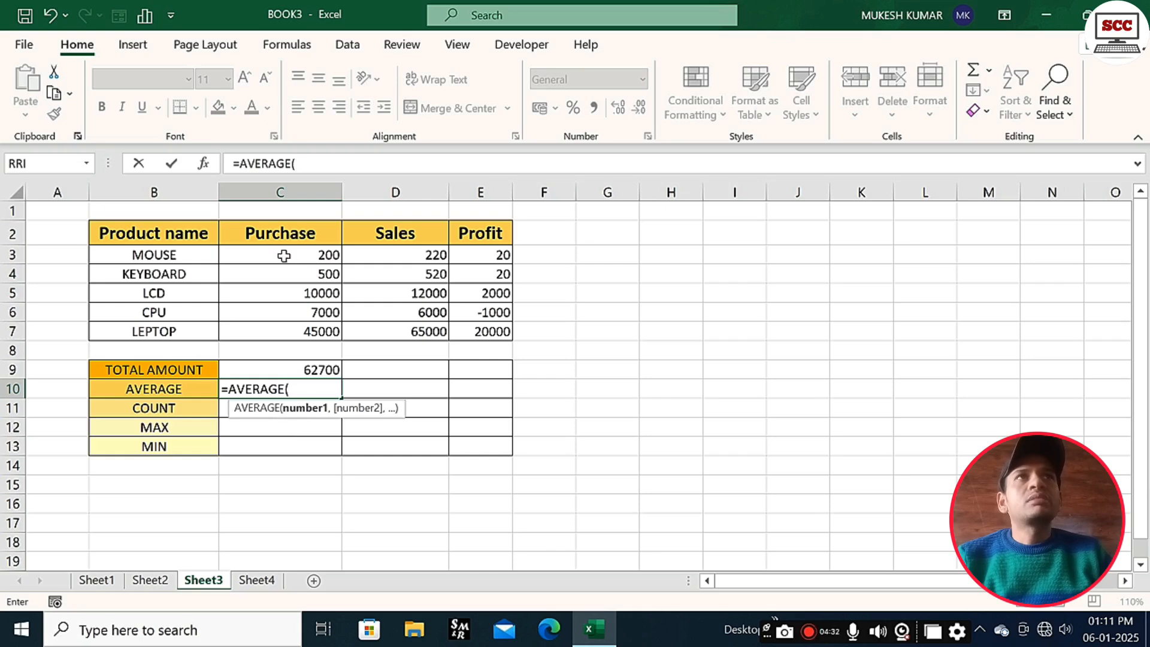
pyautogui.moveTo(284, 256); pyautogui.dragTo(283, 331)
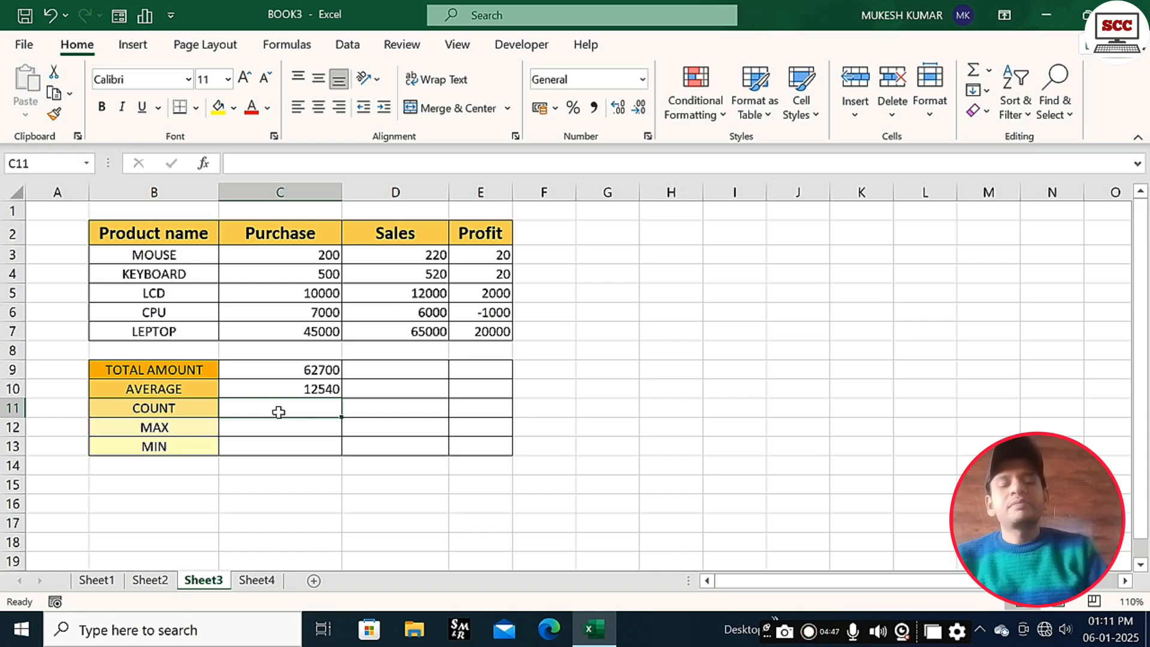
# Step: Count the numeric cells of the product table B2:E7 in C11 with the COUNT function
pyautogui.write('=')
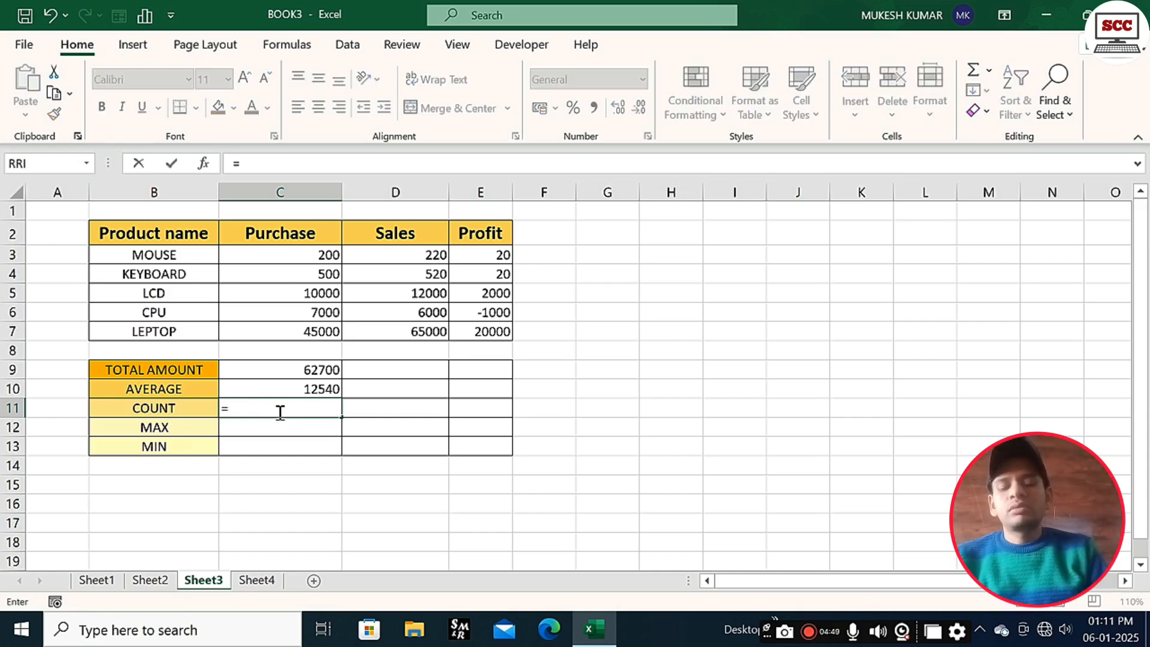
pyautogui.write('COUNT')
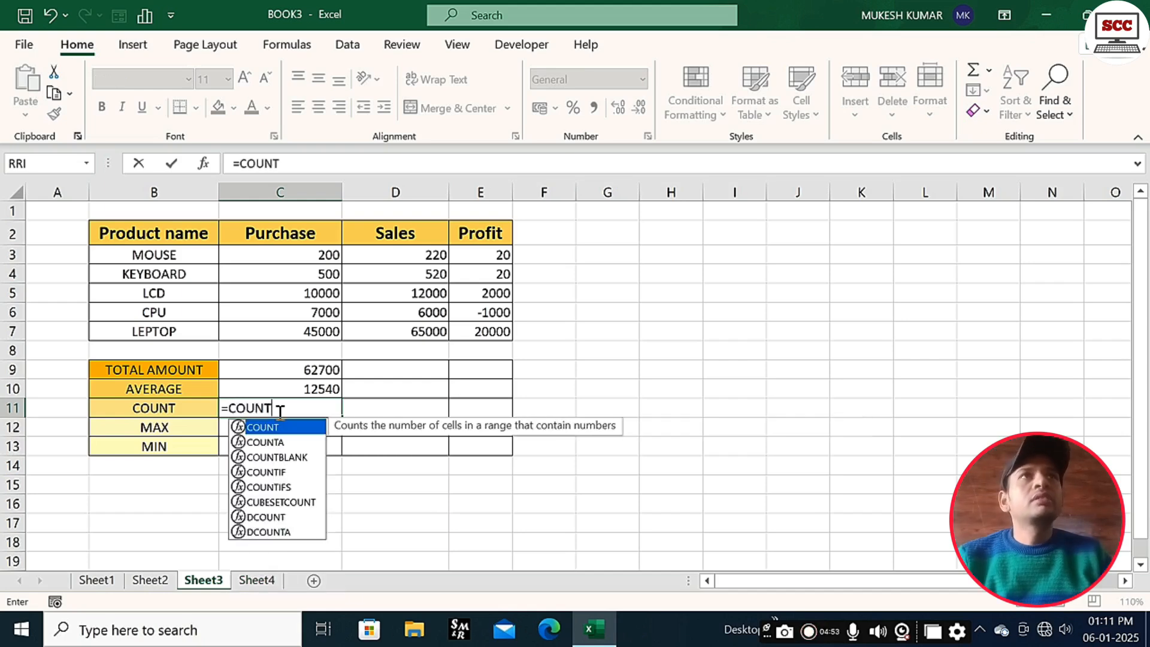
pyautogui.write('(')
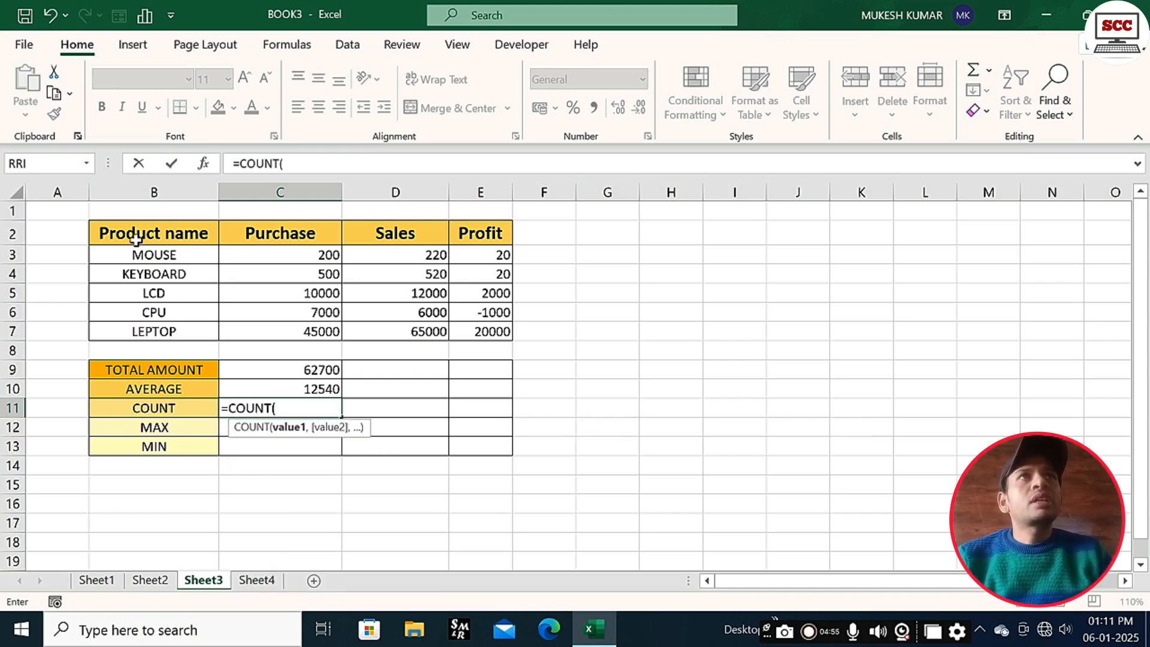
pyautogui.moveTo(136, 238); pyautogui.dragTo(491, 328)
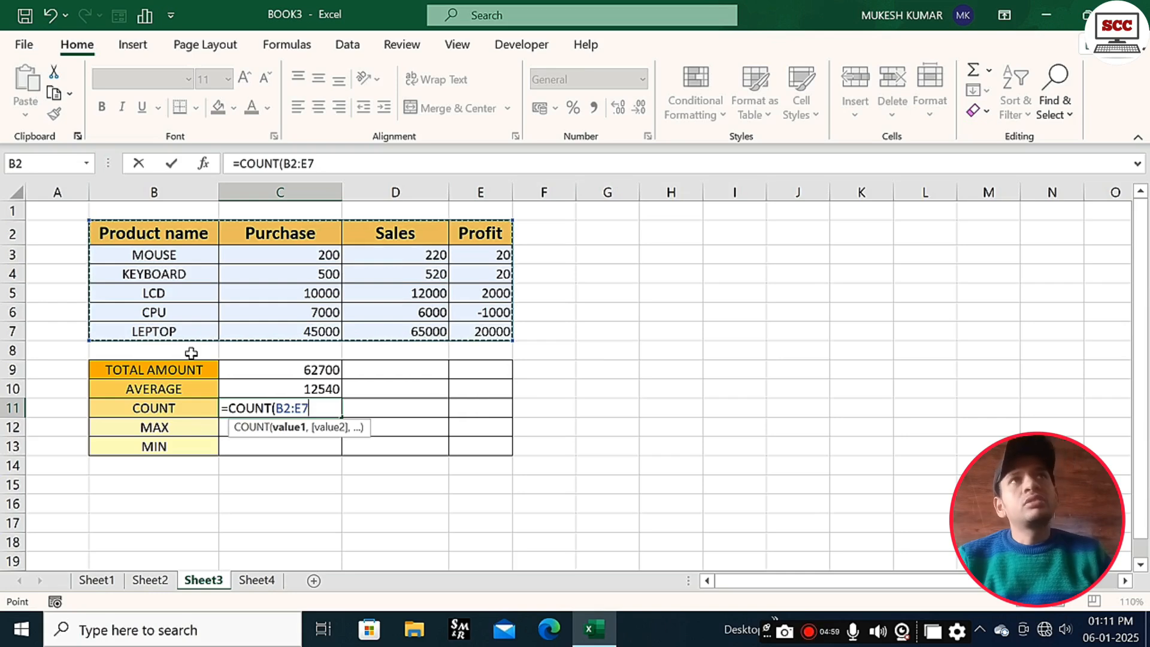
pyautogui.press('Return')
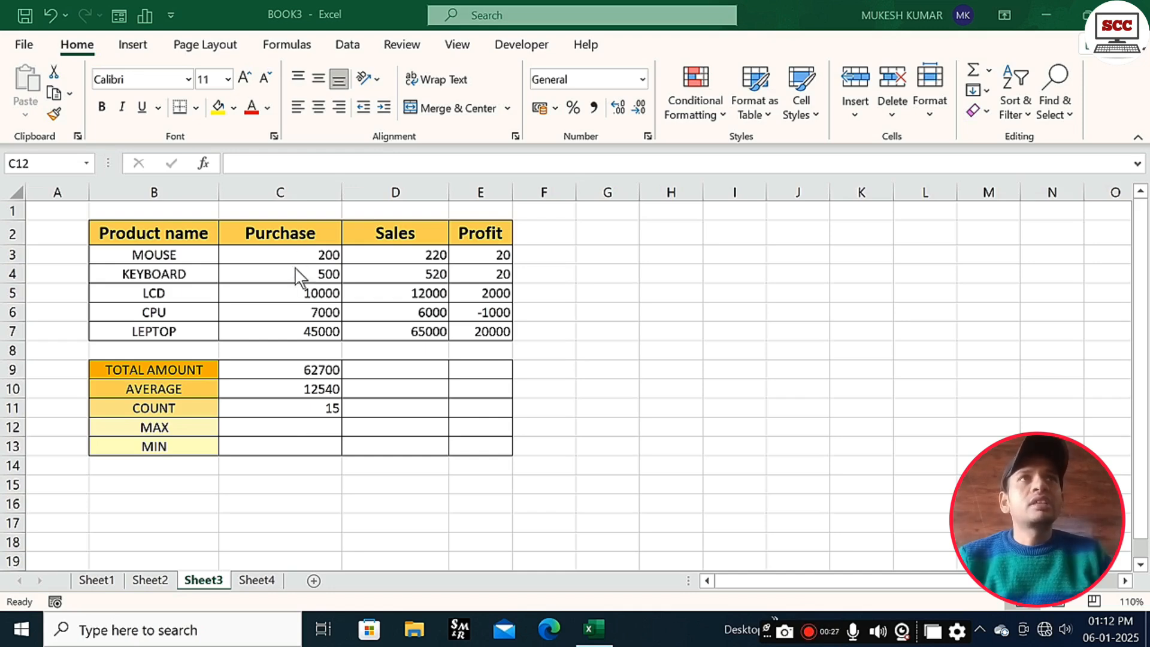
# Step: Find the highest Purchase value of C3:C7 in C12 with the MAX function
pyautogui.click(275, 425)
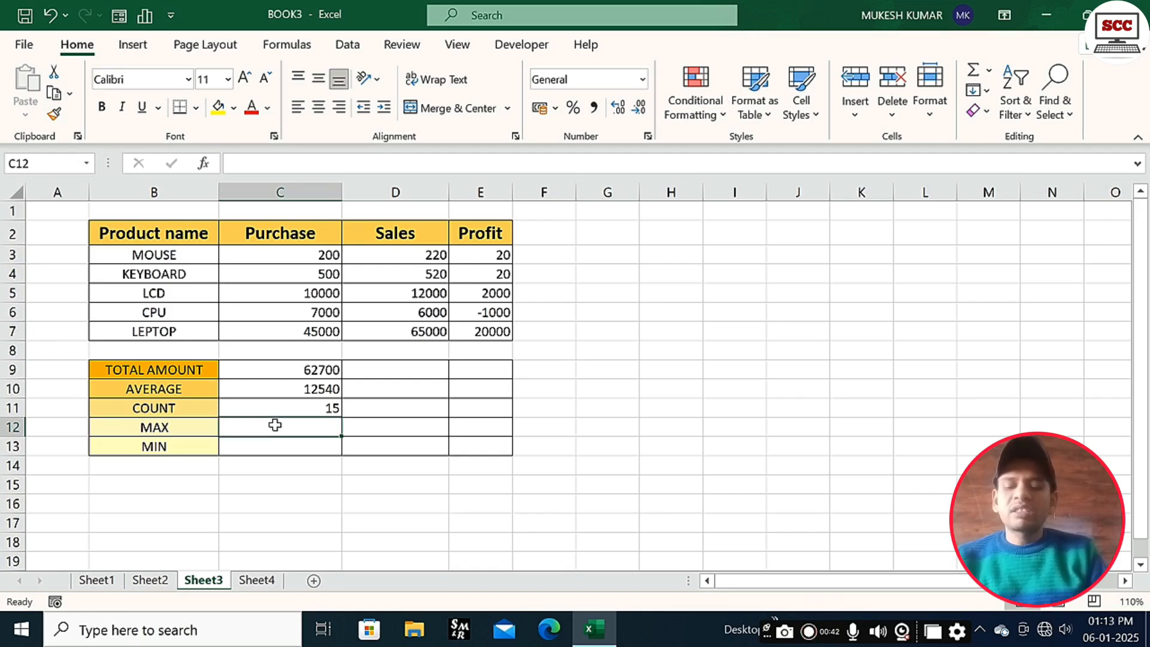
pyautogui.write('=MAX')
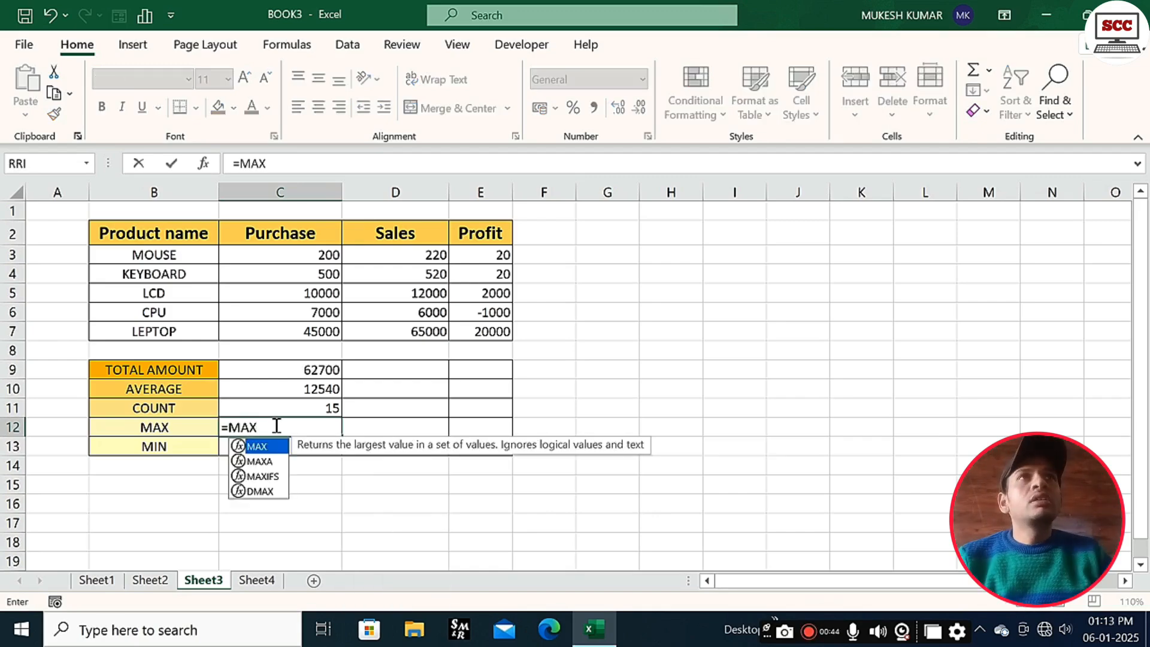
pyautogui.write('(')
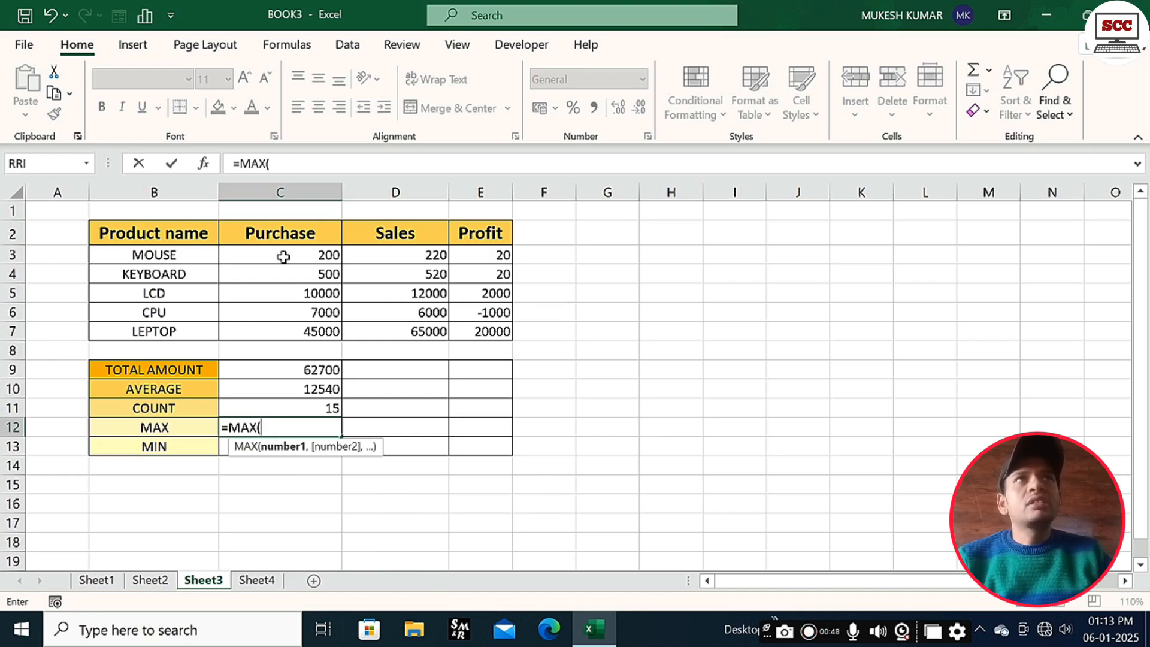
pyautogui.moveTo(283, 256); pyautogui.dragTo(296, 333)
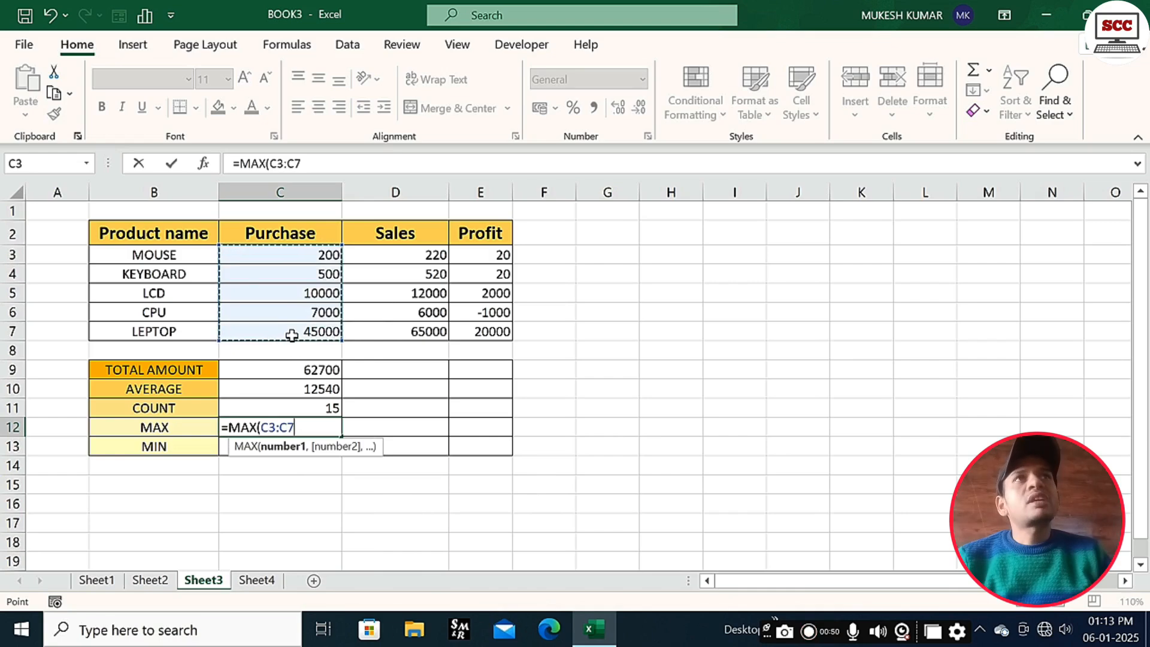
pyautogui.press('Return')
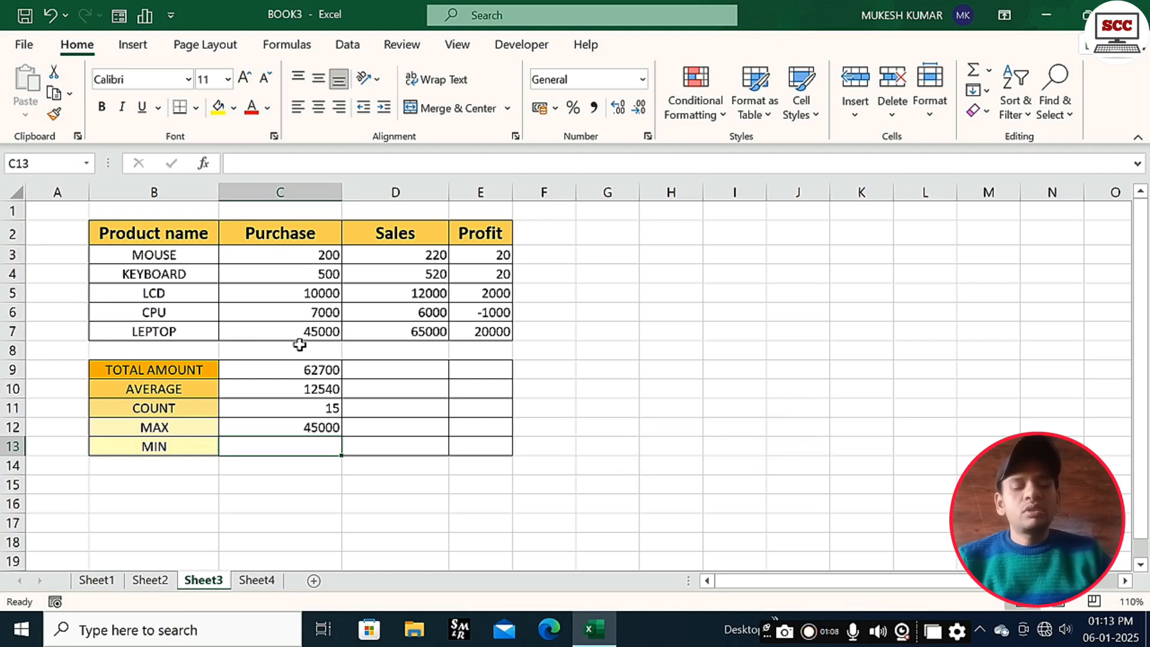
# Step: Find the lowest Purchase value of C3:C7 in C13 with the MIN function
pyautogui.write('=M')
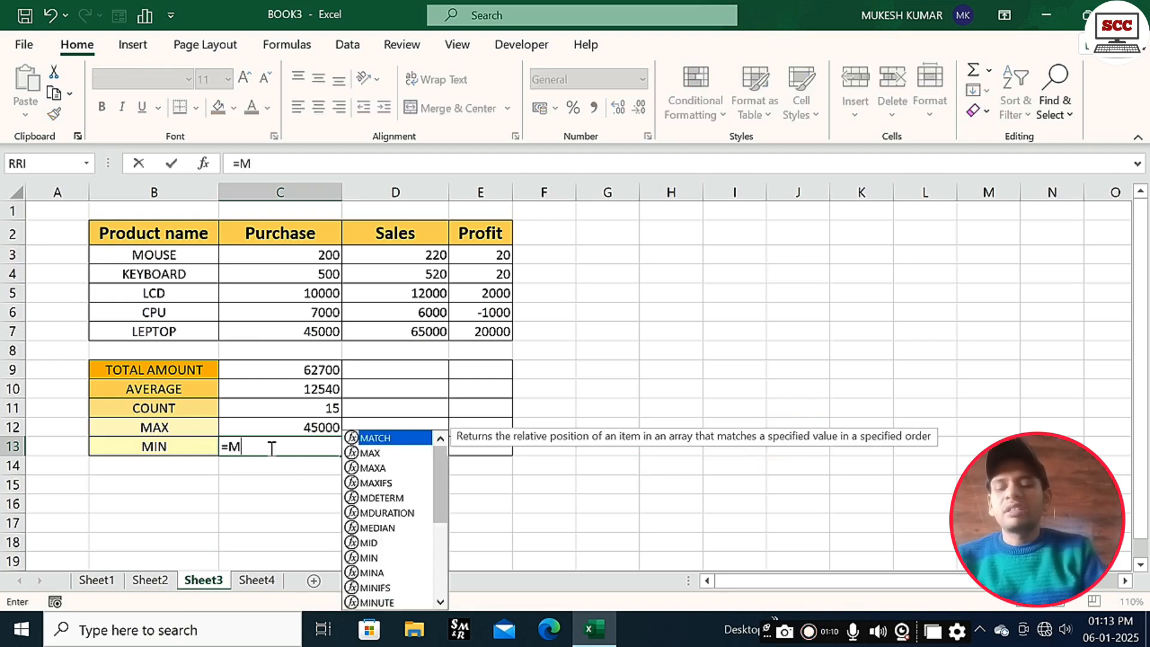
pyautogui.write('IN(')
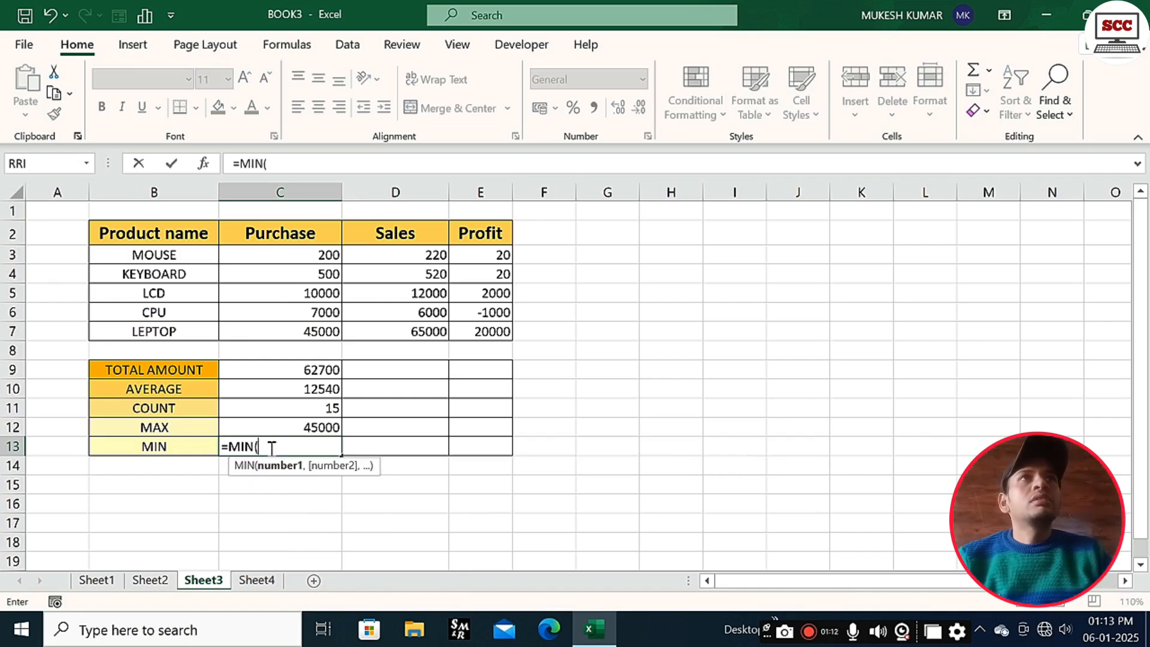
pyautogui.moveTo(275, 255); pyautogui.dragTo(282, 330)
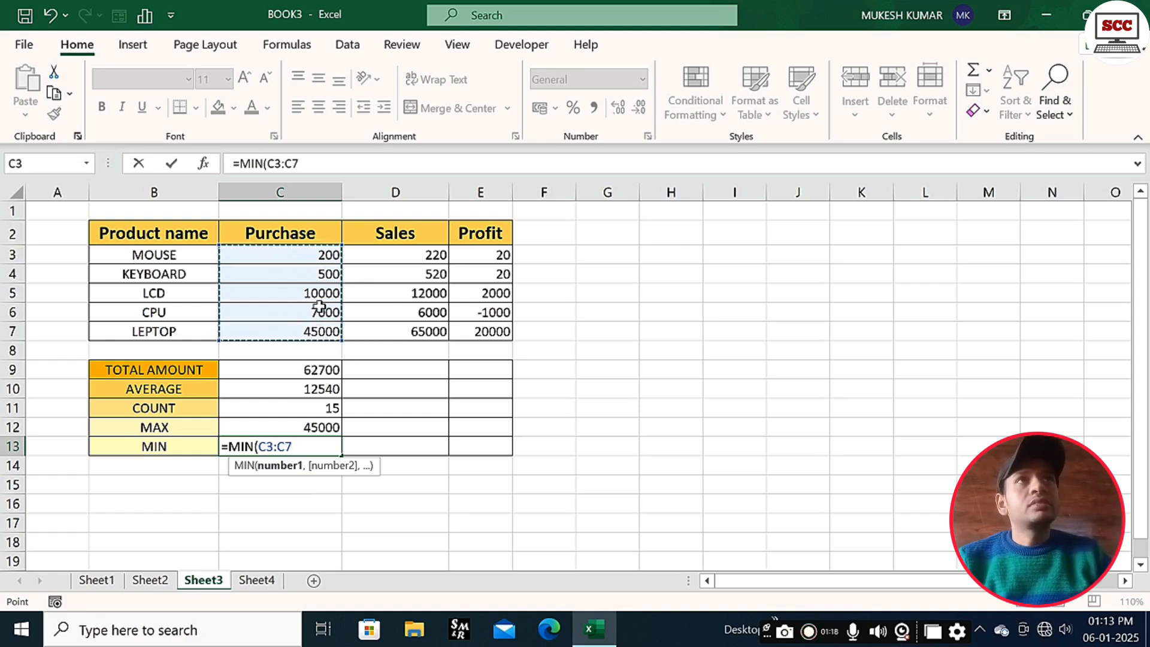
pyautogui.press('Return')
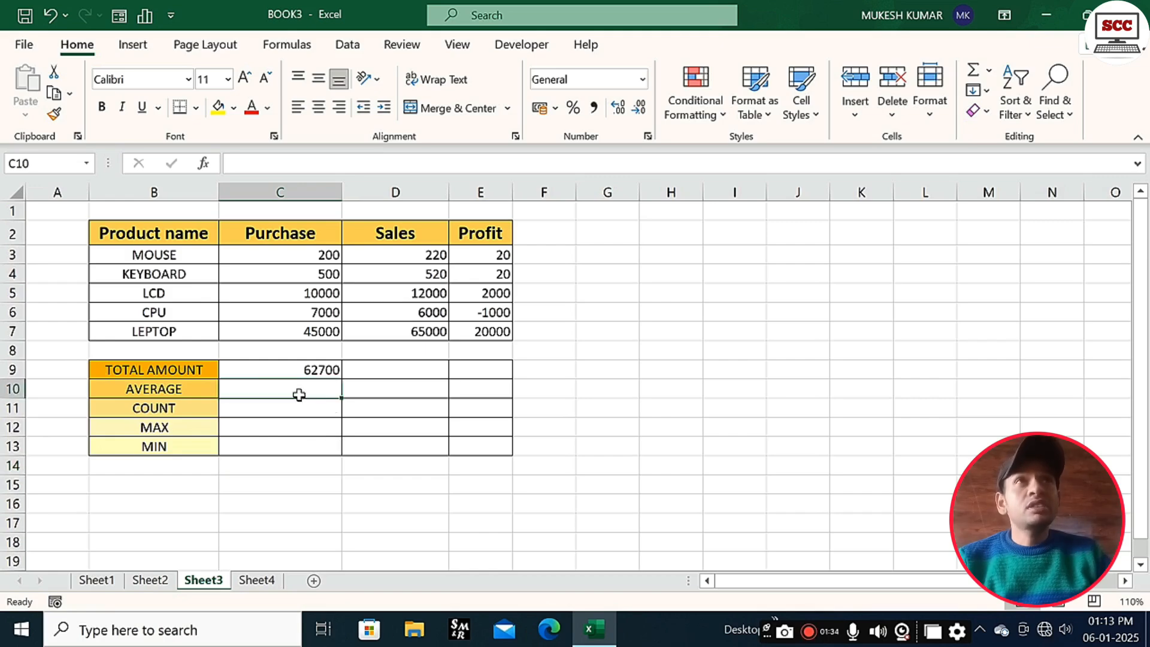
# Step: Clear the Purchase total in cell C9
pyautogui.click(987, 71)
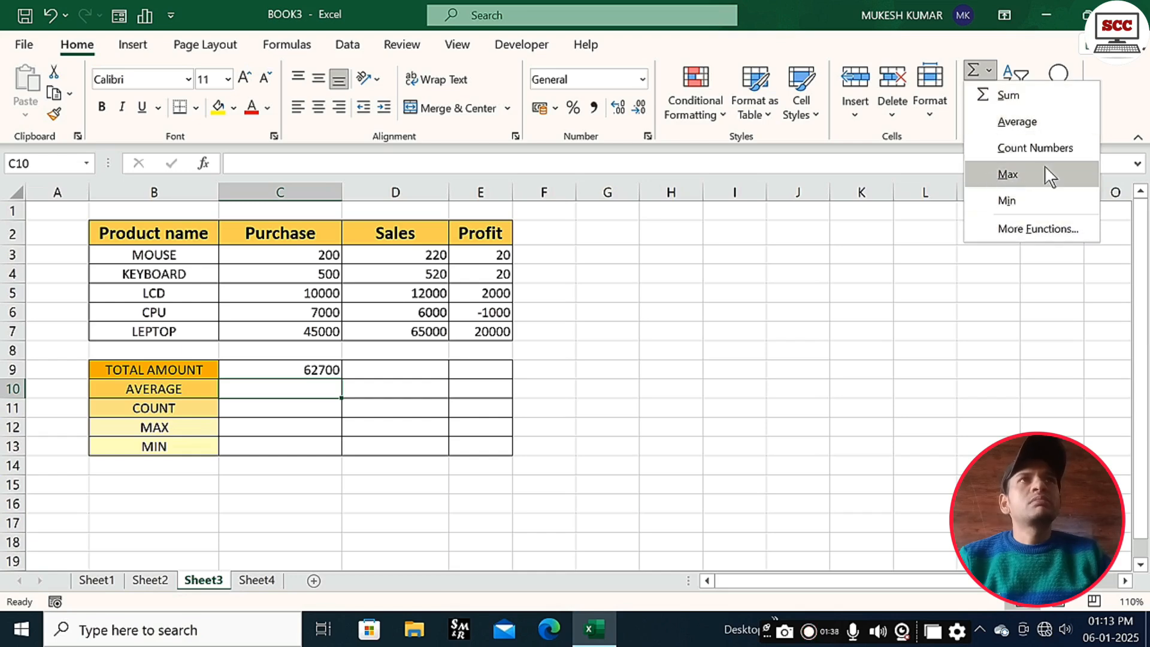
pyautogui.click(257, 417)
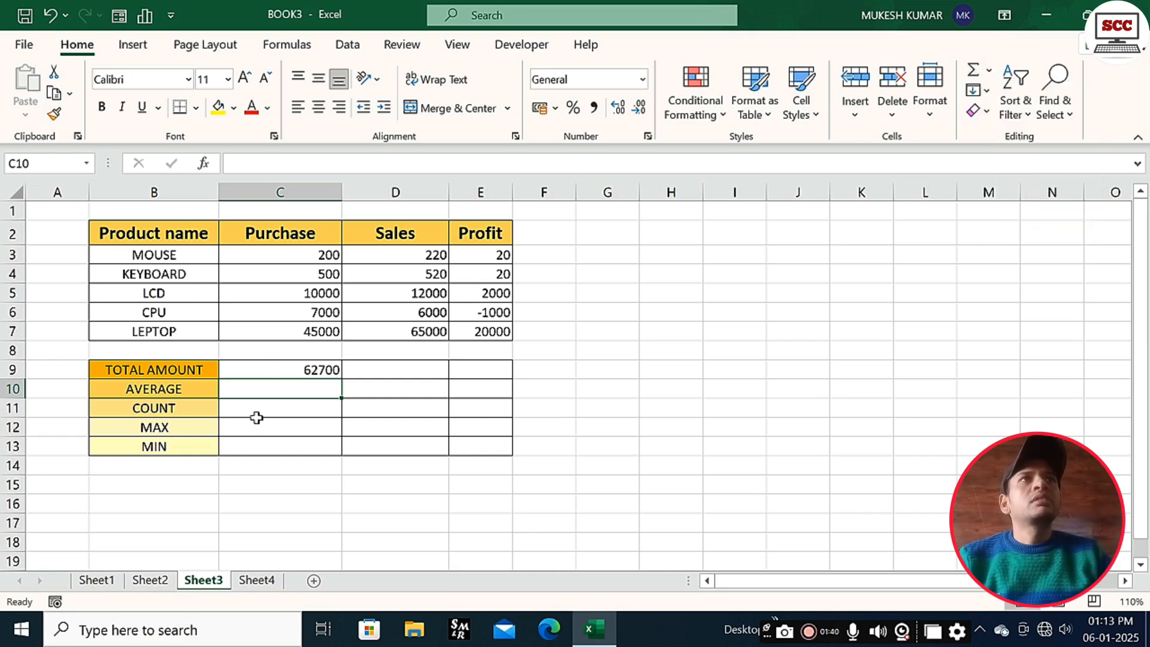
pyautogui.click(298, 372)
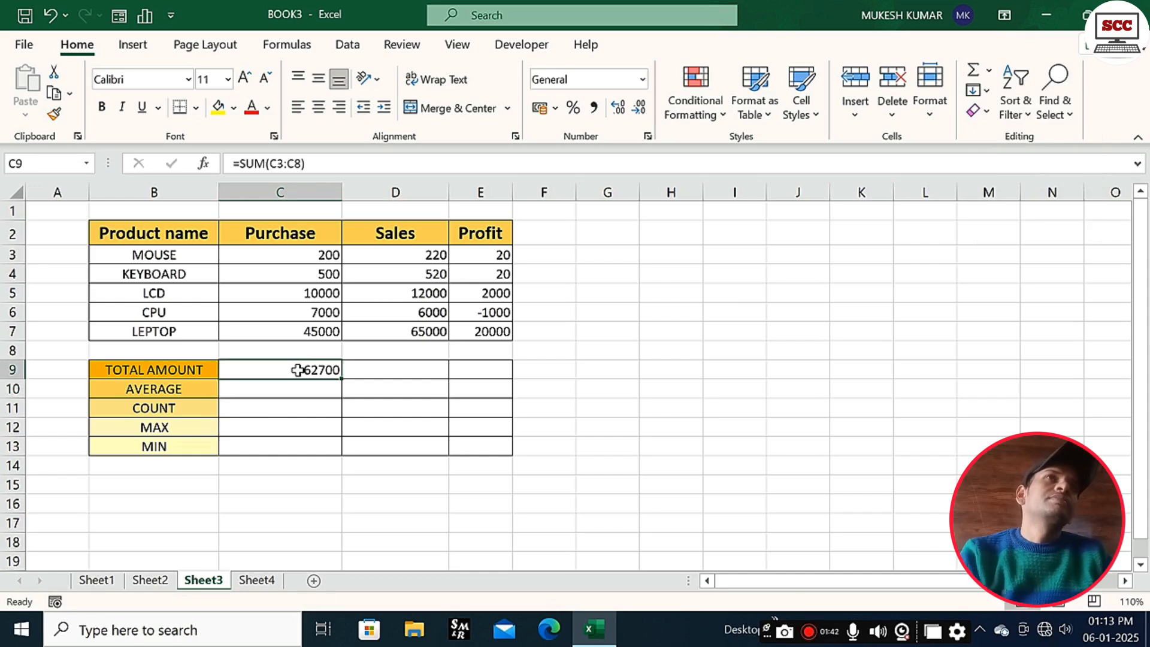
pyautogui.press('Delete')
# Step: Insert the automatic Max of C3:C11 in the Purchase MAX cell C12, and clear that cell again
pyautogui.click(241, 438)
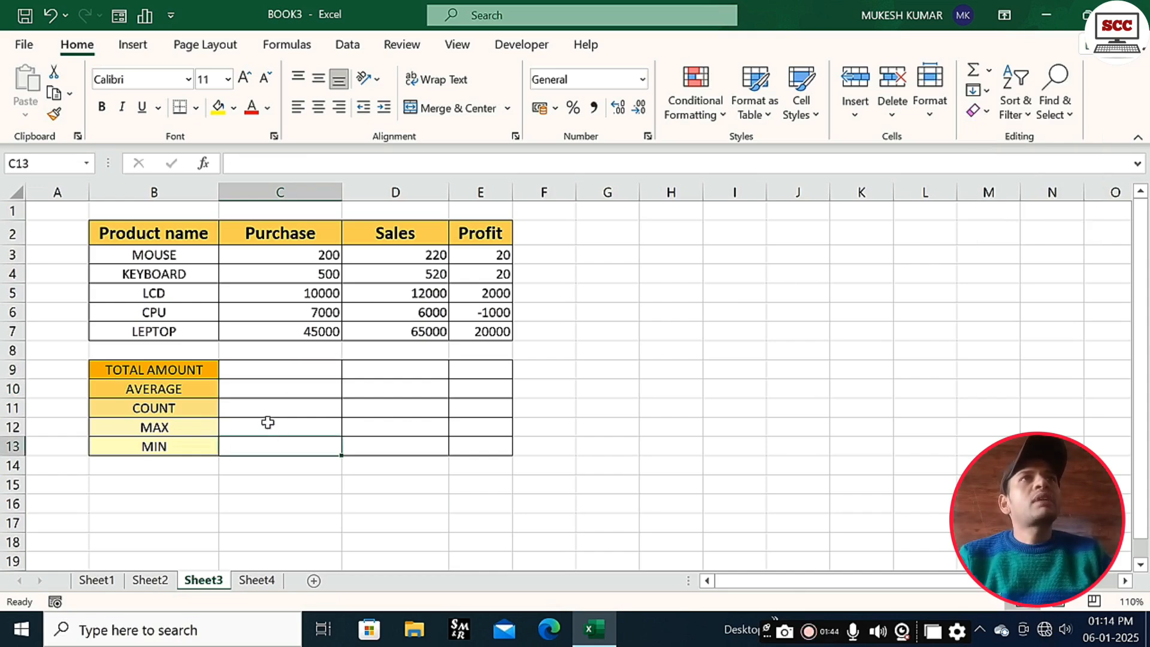
pyautogui.click(264, 423)
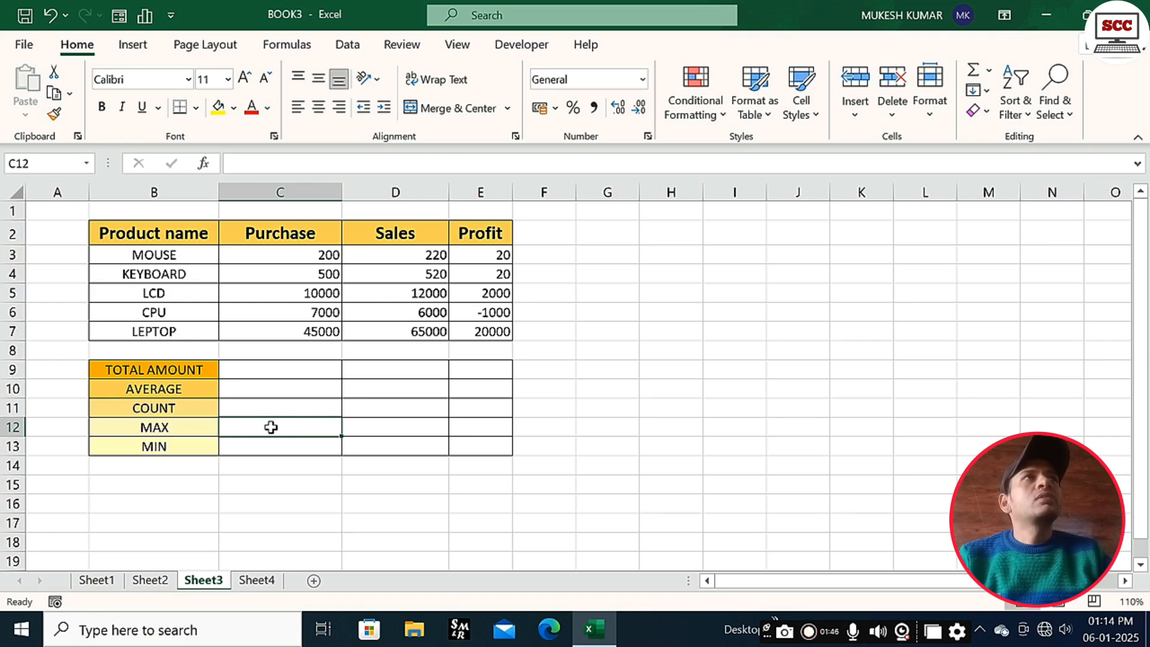
pyautogui.click(987, 70)
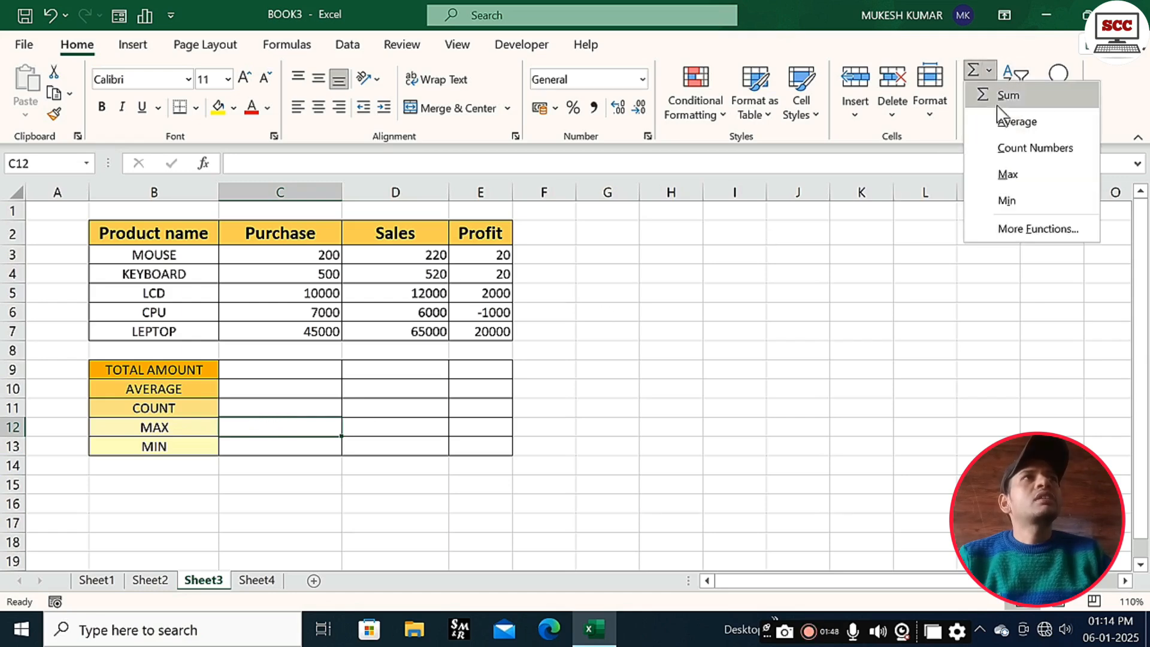
pyautogui.click(1020, 183)
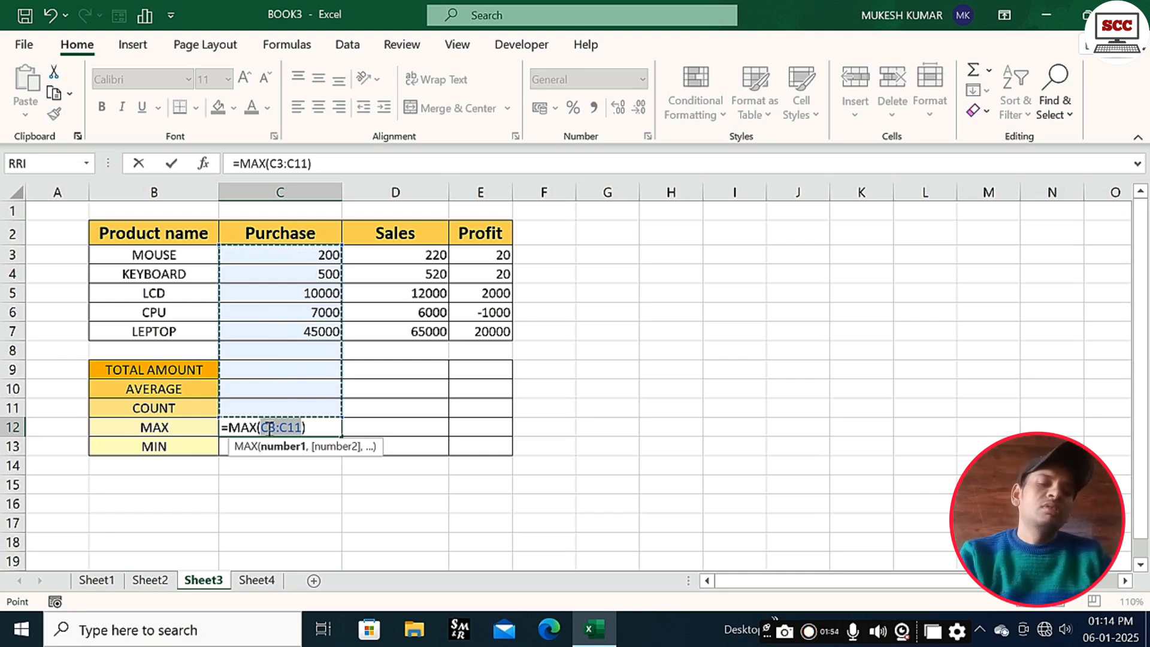
pyautogui.press('Return')
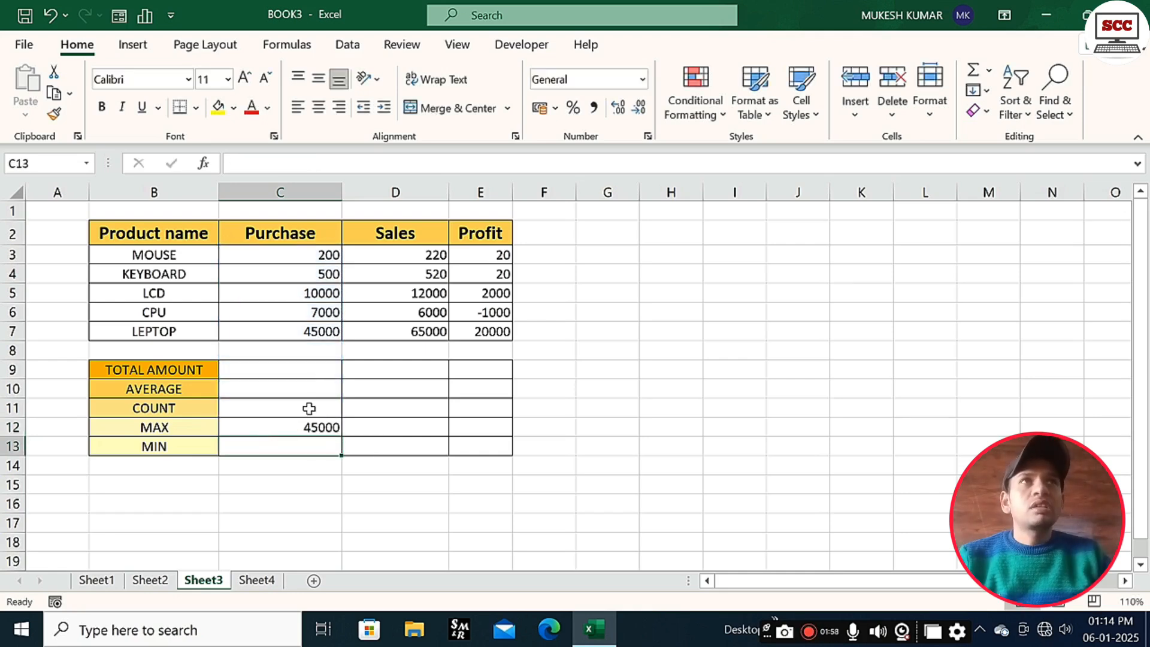
pyautogui.click(303, 429)
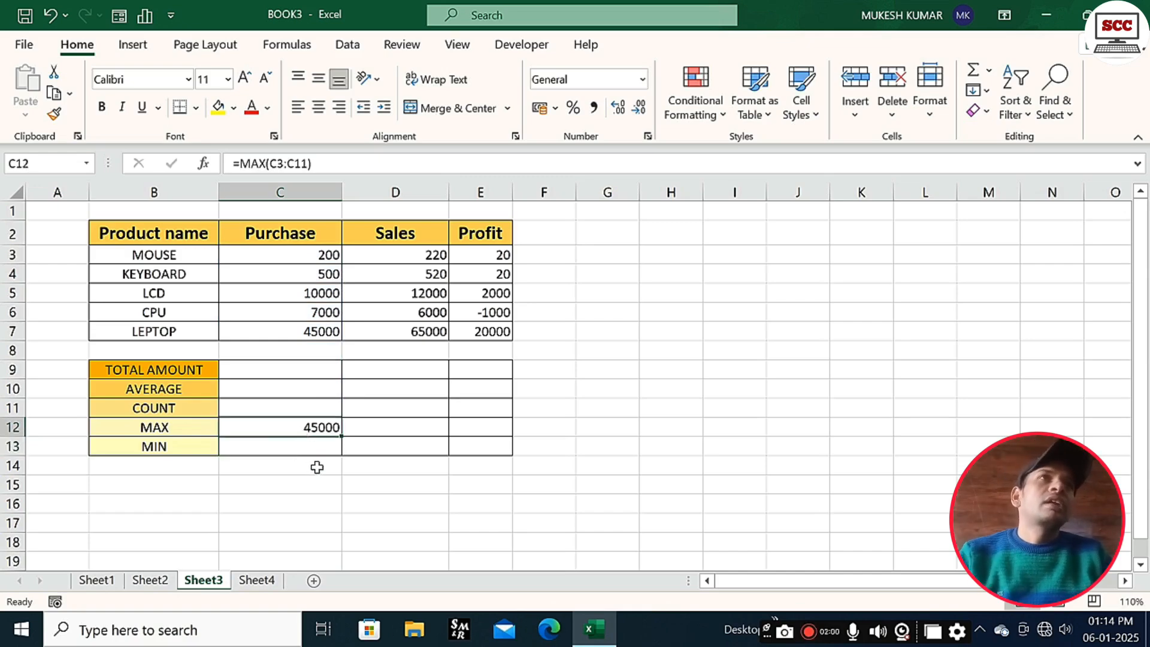
pyautogui.press('Delete')
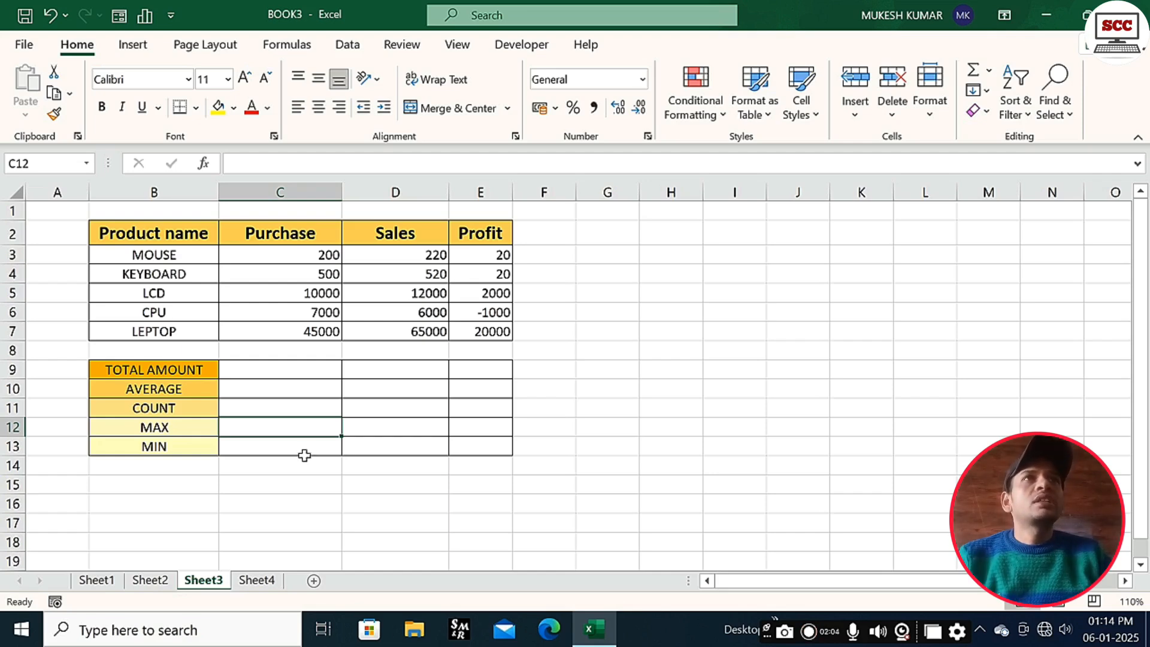
# Step: On Sheet2, calculate the first row's Amount in F3 as Price times Qty. with =D3*E3
pyautogui.click(150, 580)
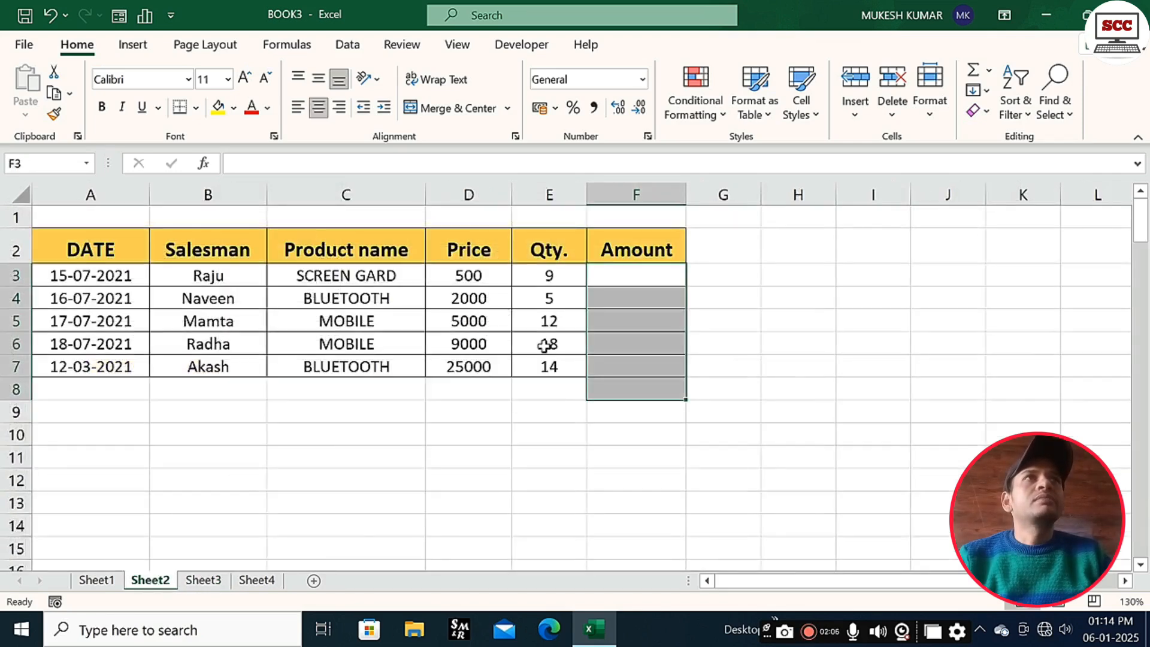
pyautogui.click(506, 442)
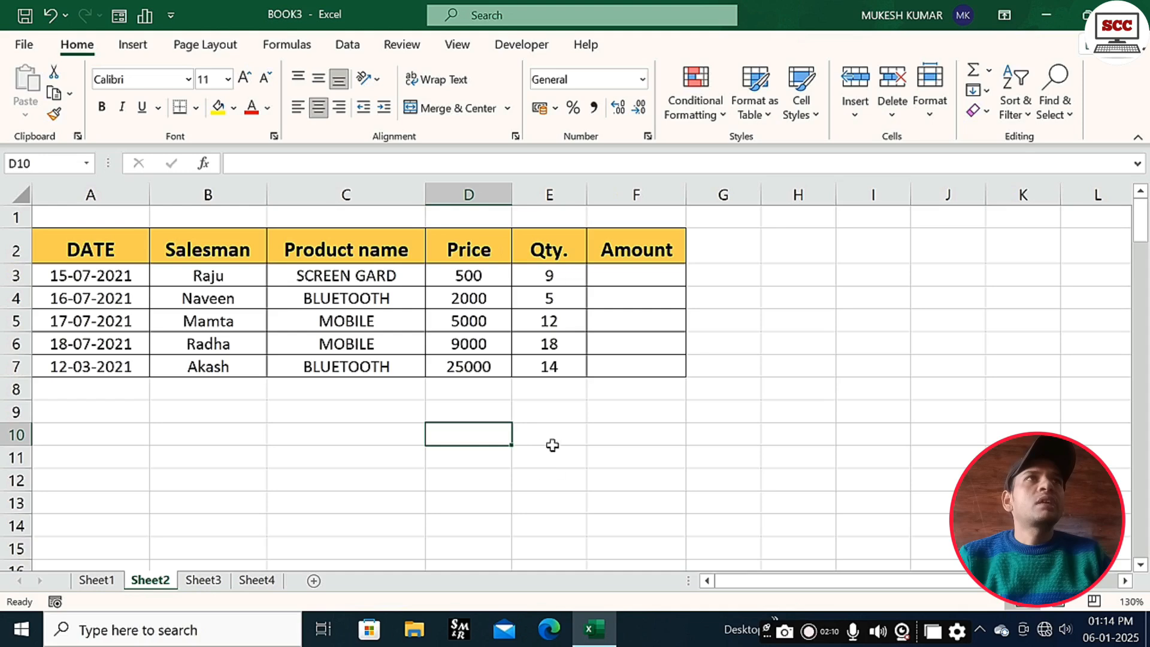
pyautogui.click(634, 274)
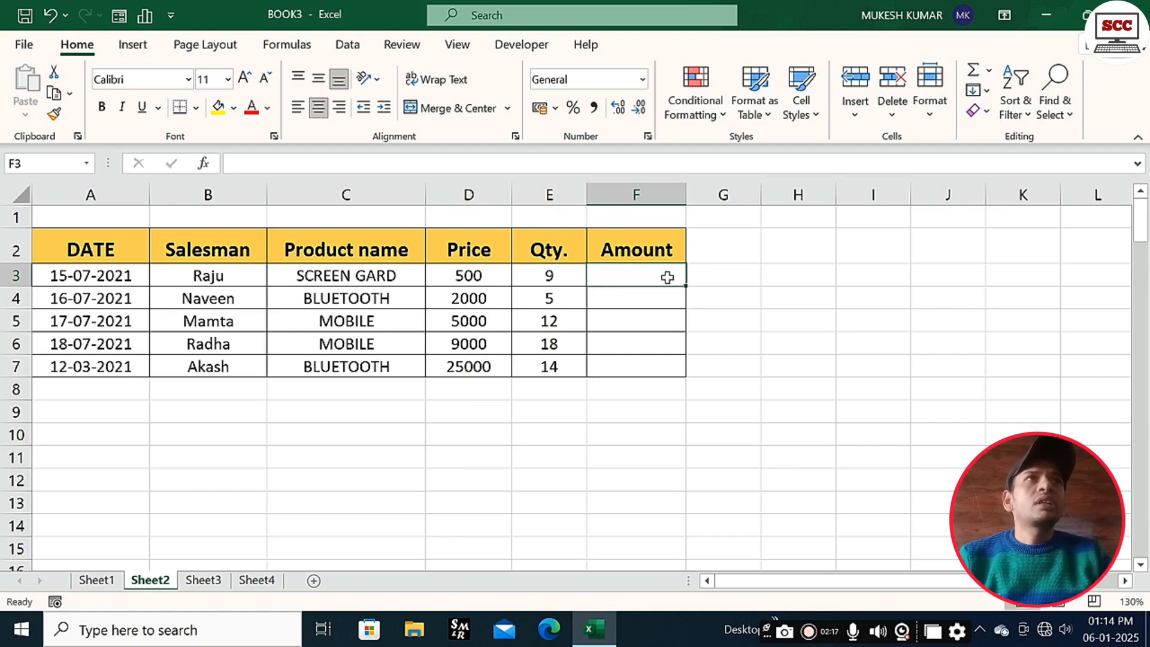
pyautogui.write('=')
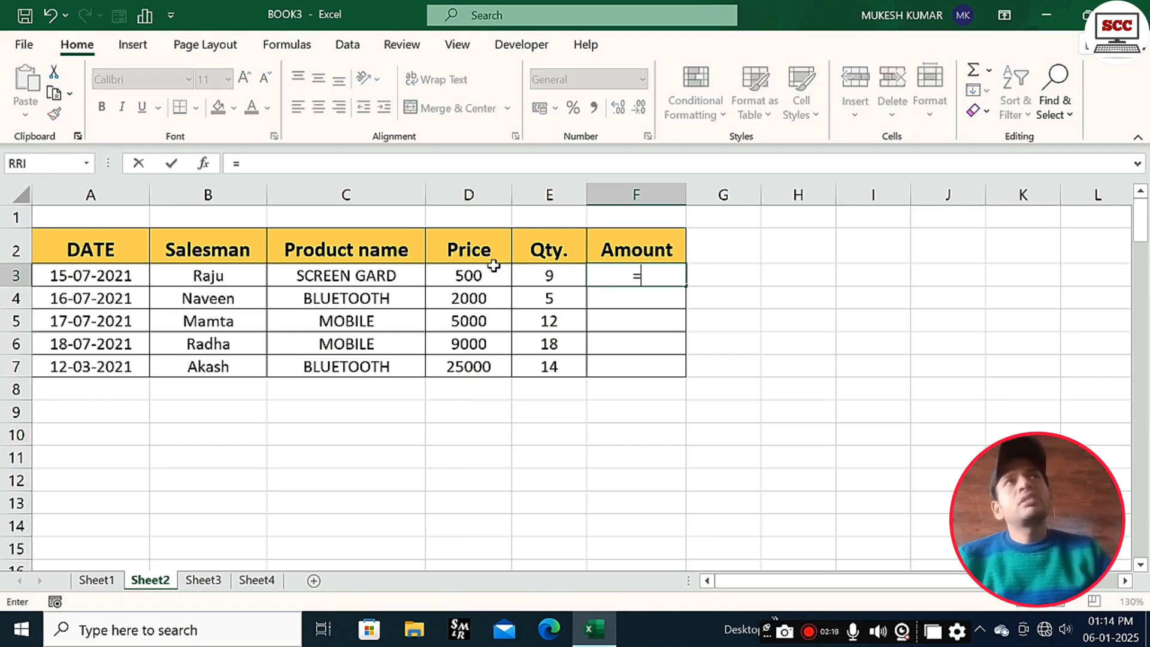
pyautogui.click(477, 275)
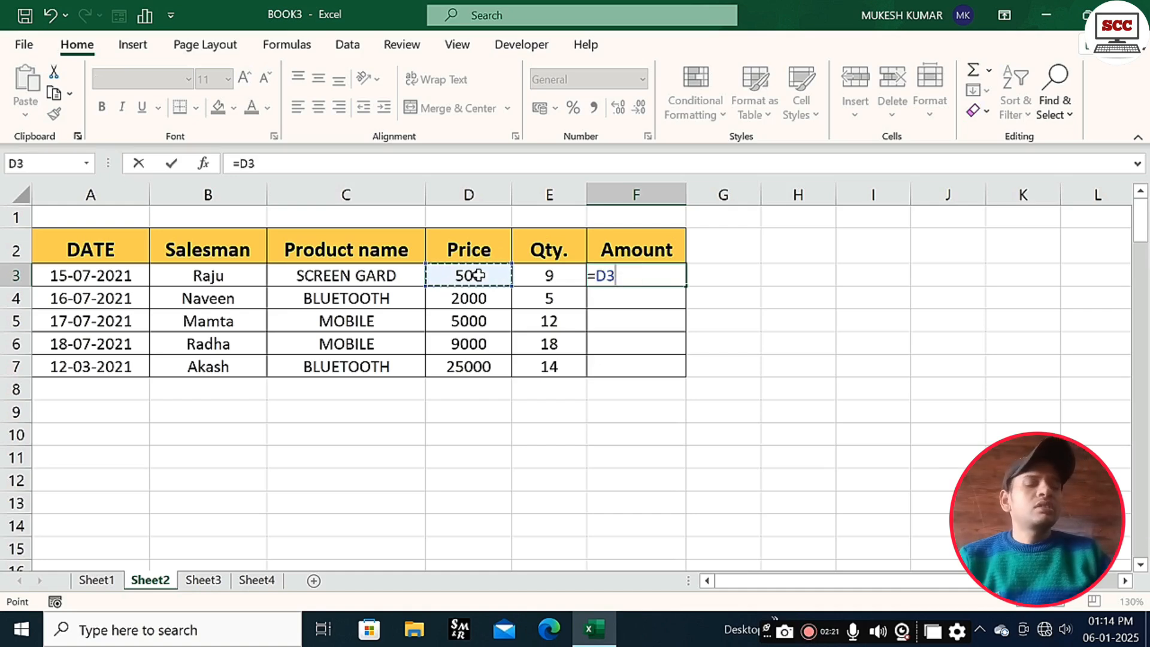
pyautogui.write('*')
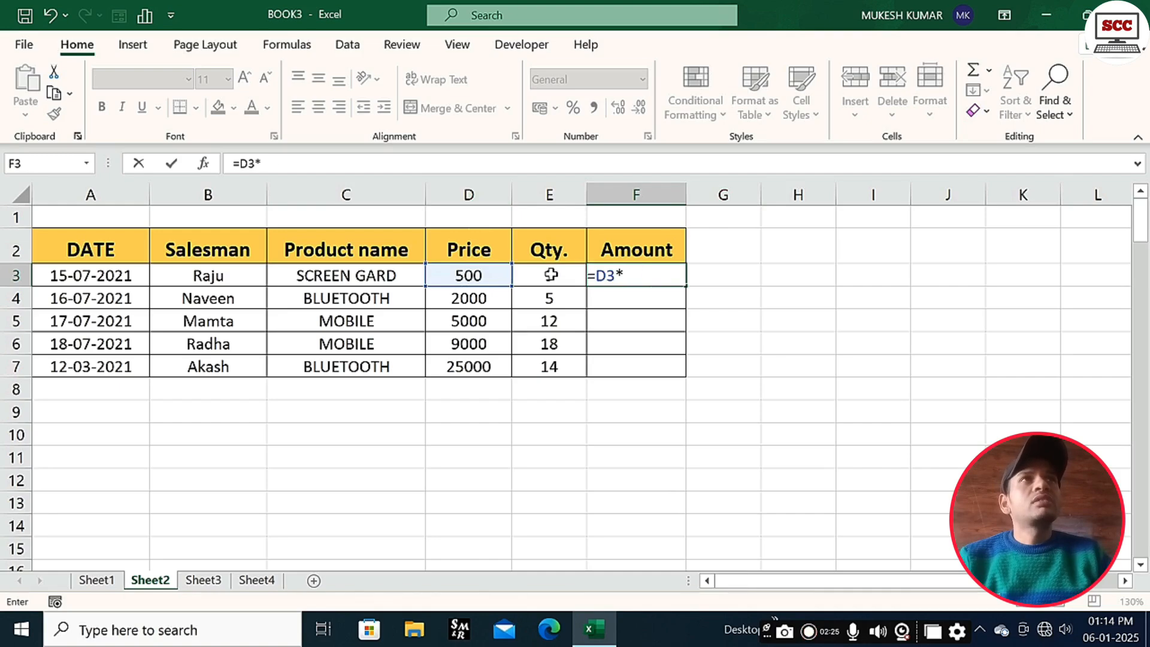
pyautogui.click(550, 275)
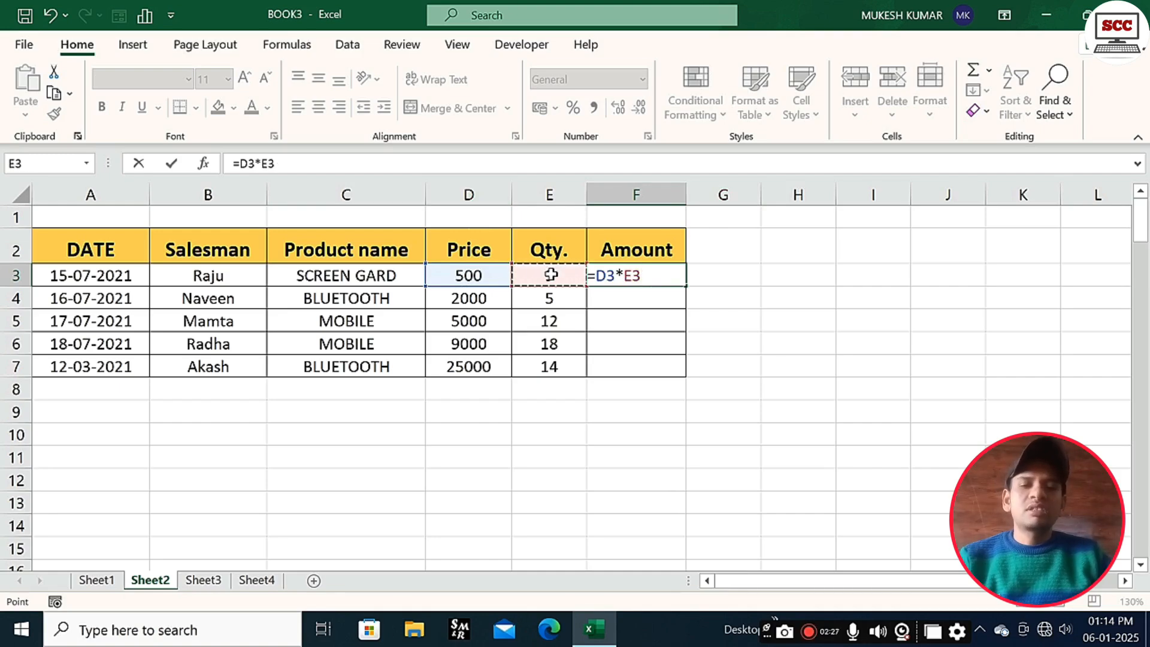
pyautogui.press('Return')
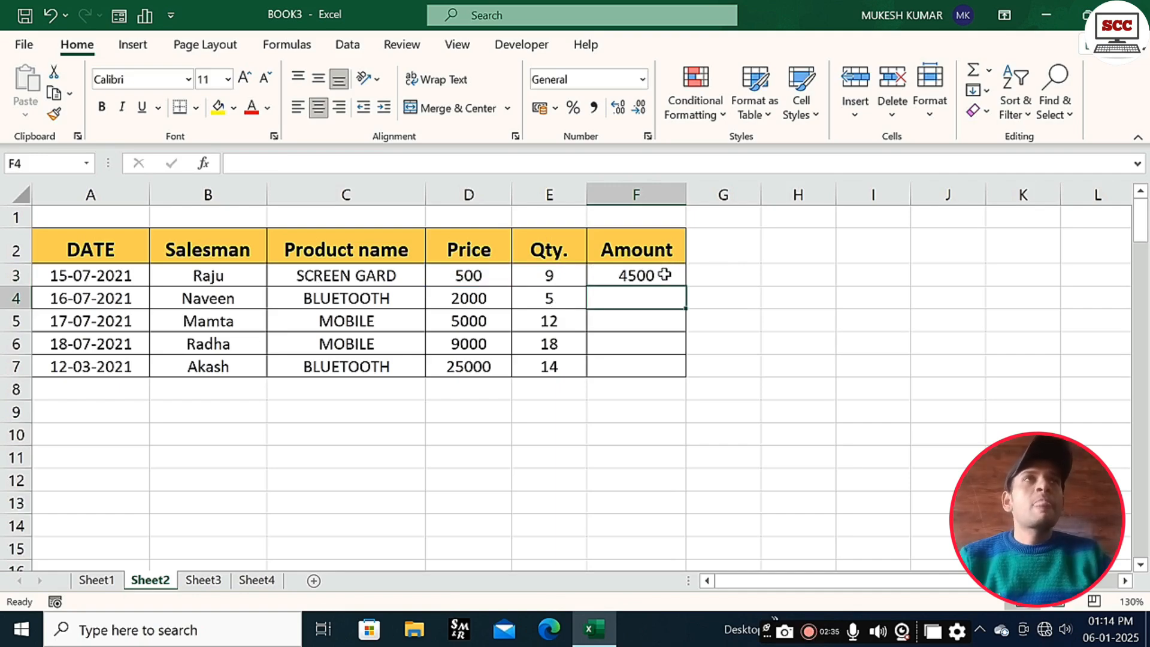
# Step: Fill the Amount formula from F3 down to F7
pyautogui.click(663, 274)
pyautogui.moveTo(685, 288); pyautogui.dragTo(681, 374)
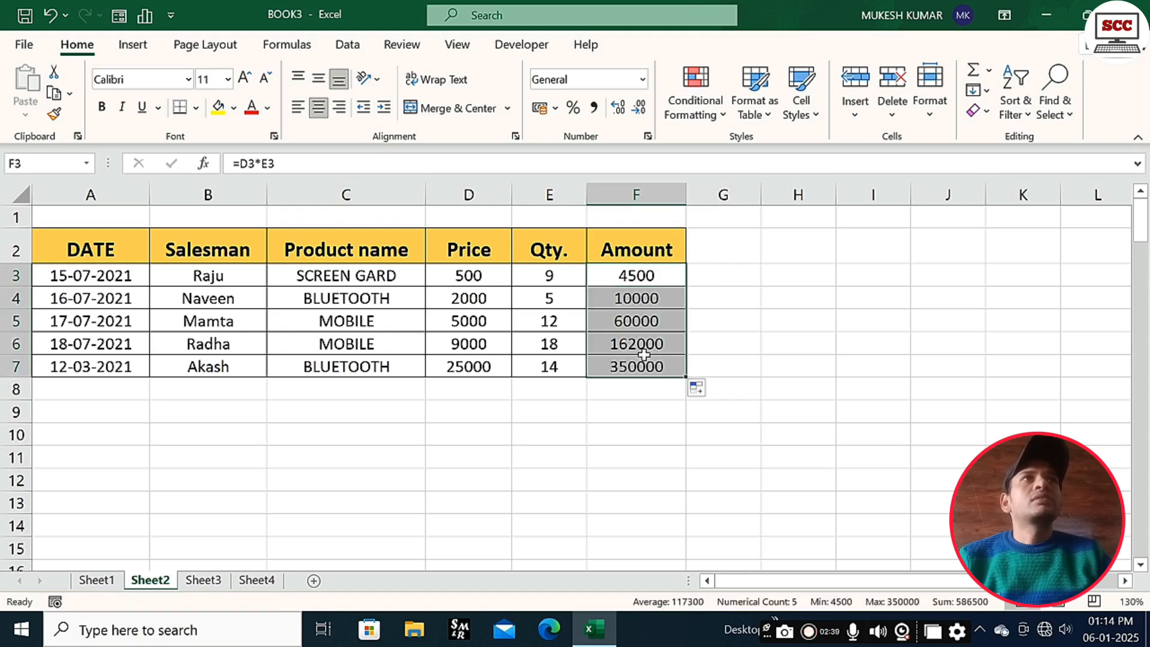
pyautogui.click(529, 425)
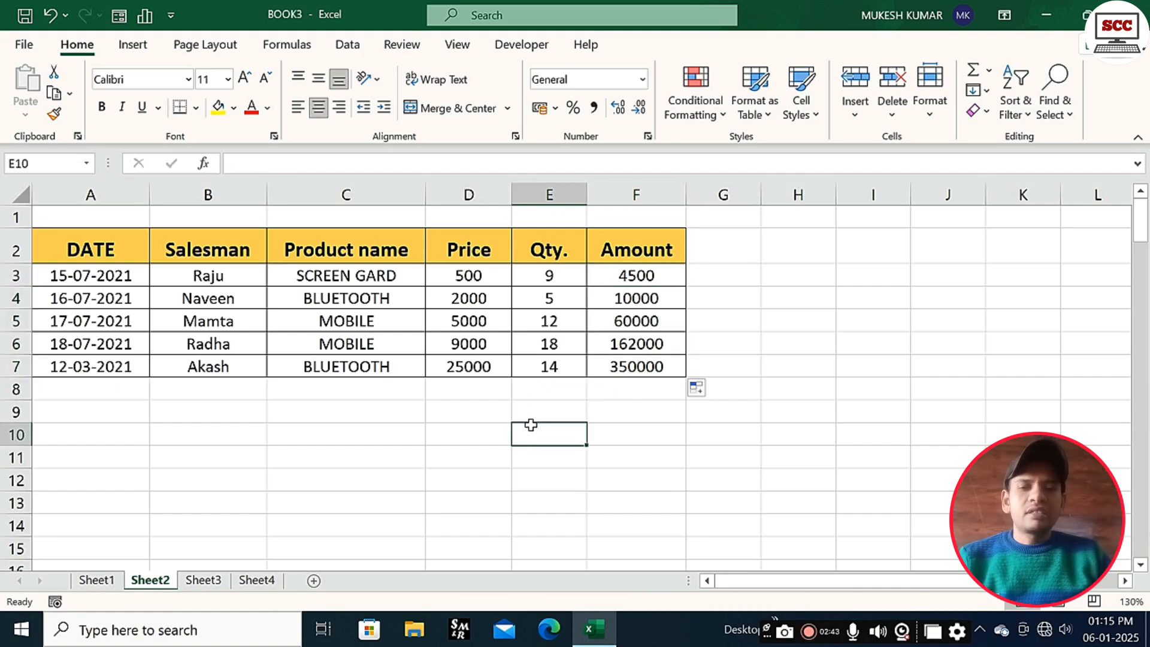
# Step: On Sheet1, calculate the first student's percentage in K3 with =J3*100/500
pyautogui.click(96, 591)
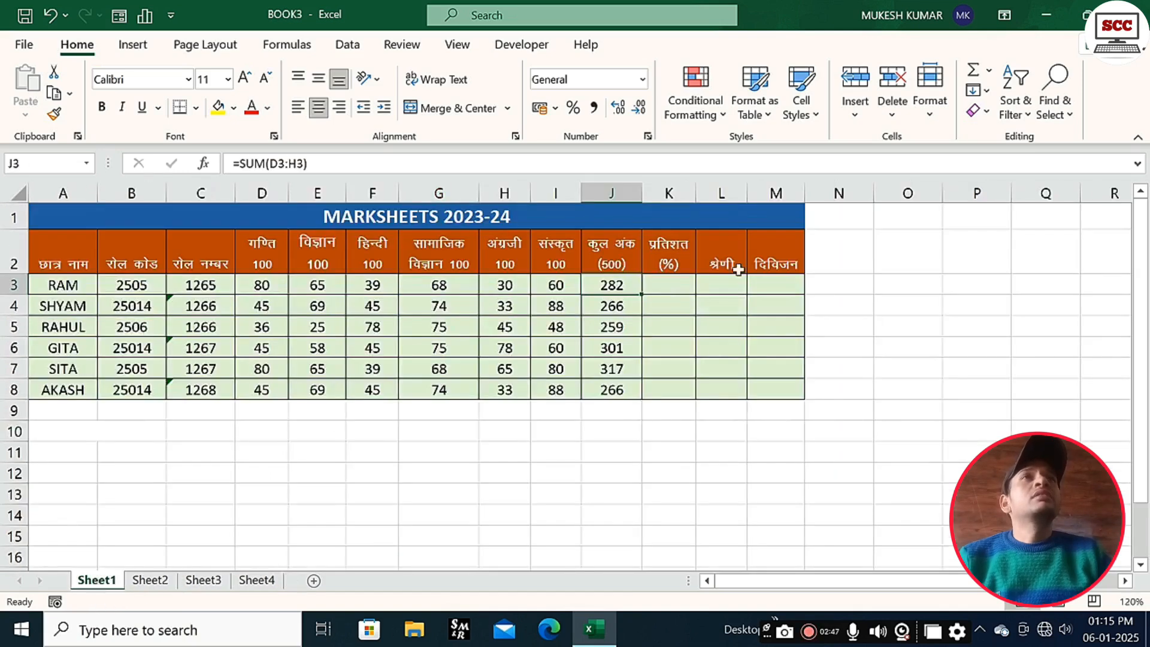
pyautogui.click(660, 288)
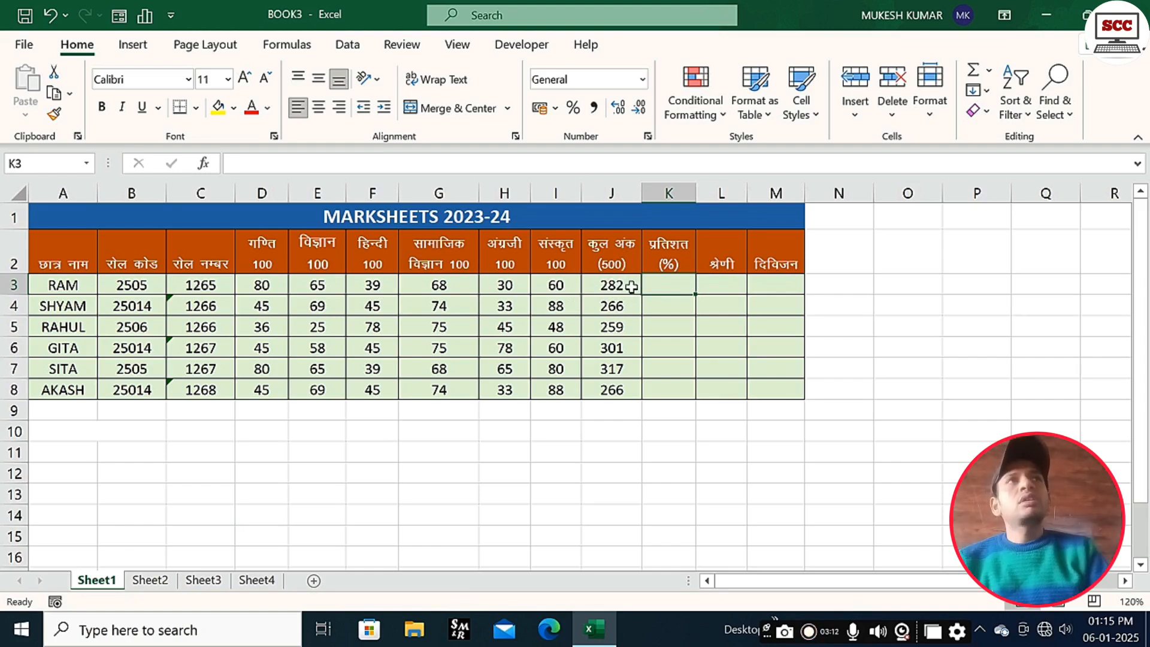
pyautogui.write('=')
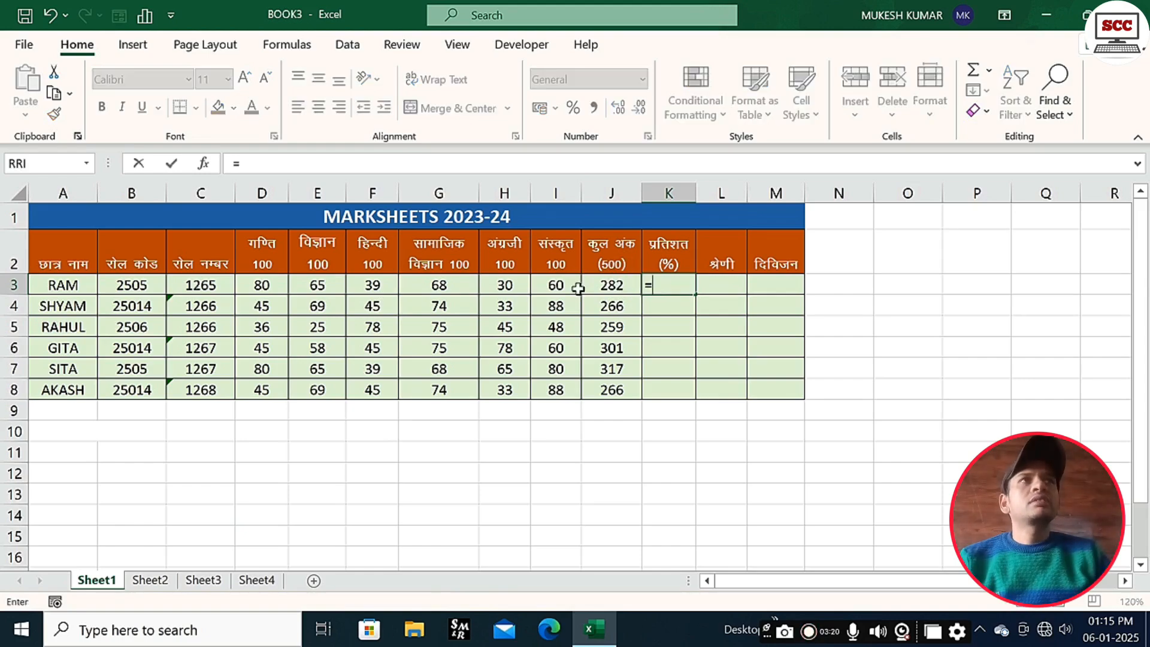
pyautogui.click(599, 285)
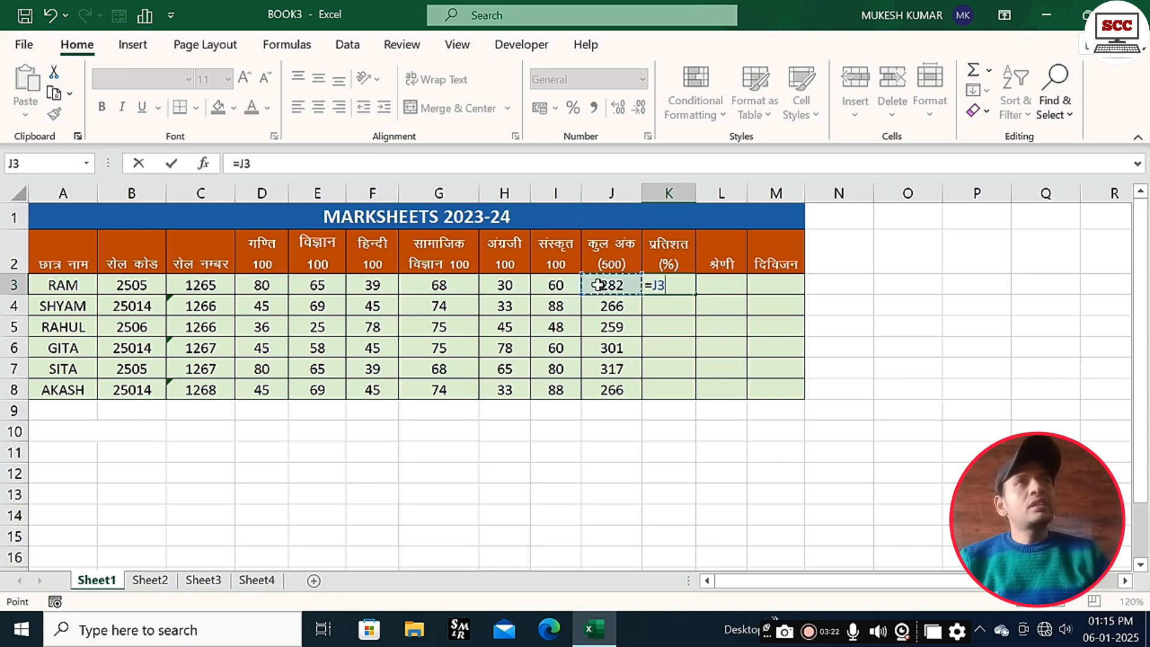
pyautogui.write('*100')
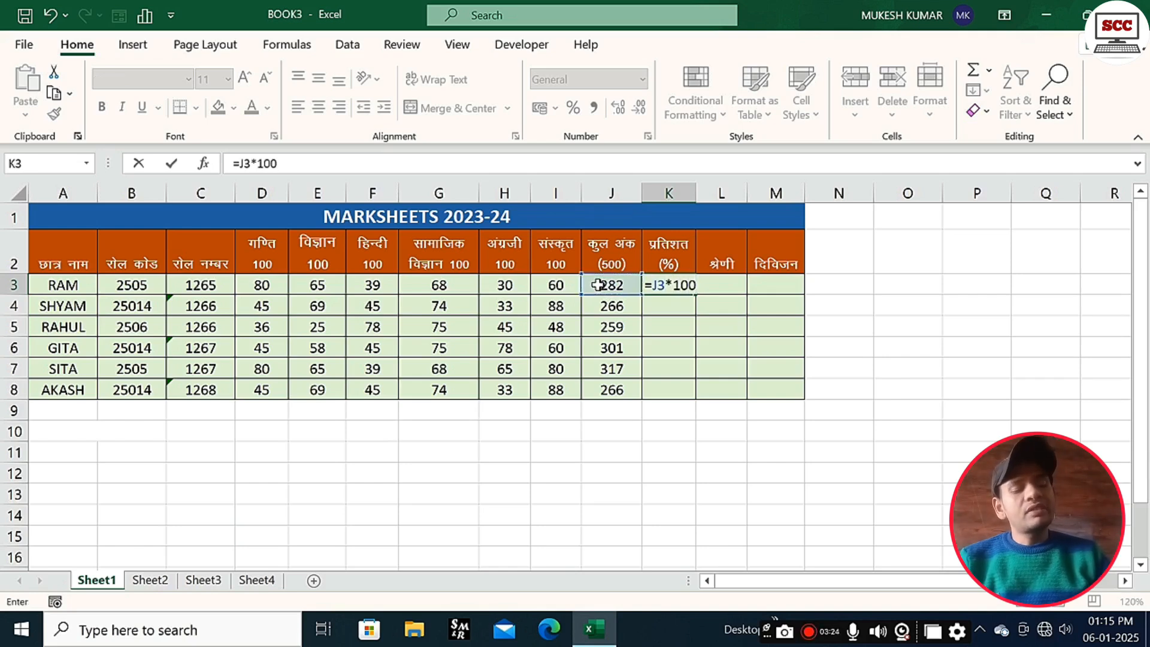
pyautogui.write('/500')
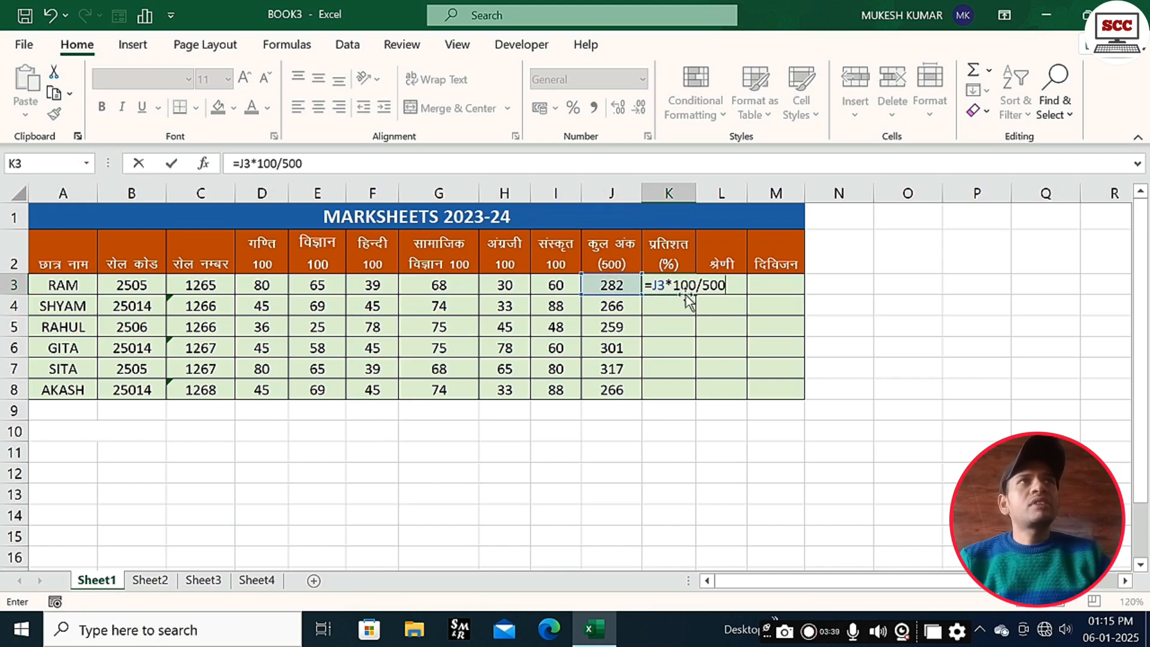
pyautogui.press('Return')
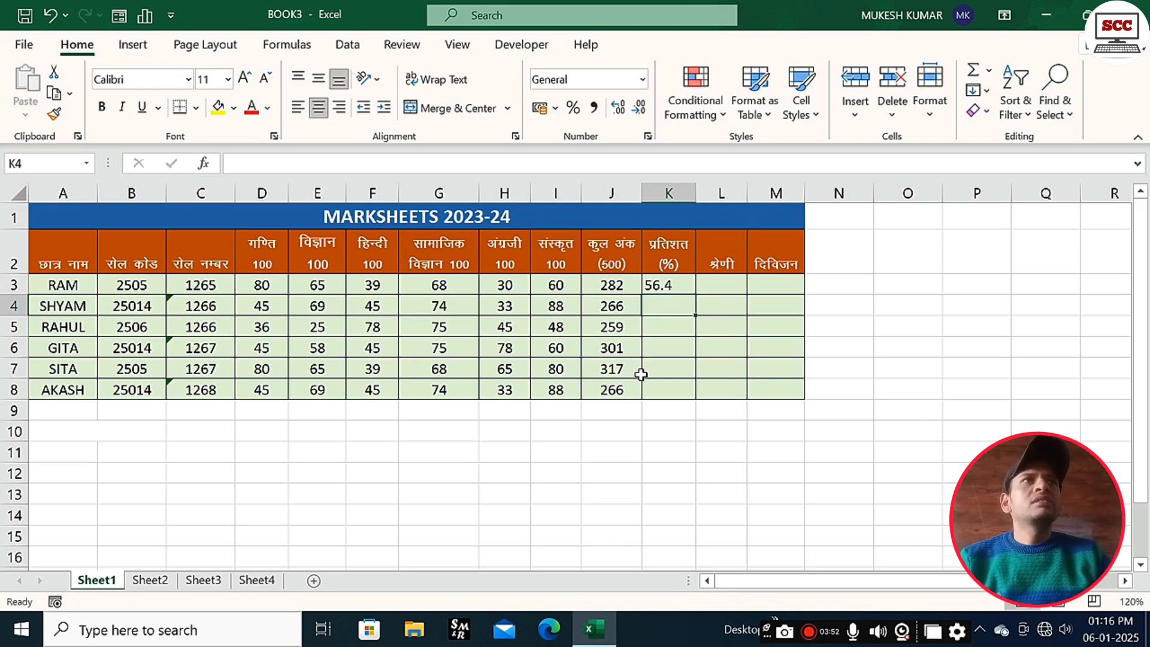
# Step: Calculate 10% of the roll code in B8 in the empty cell D12 with =B8*10%
pyautogui.click(127, 391)
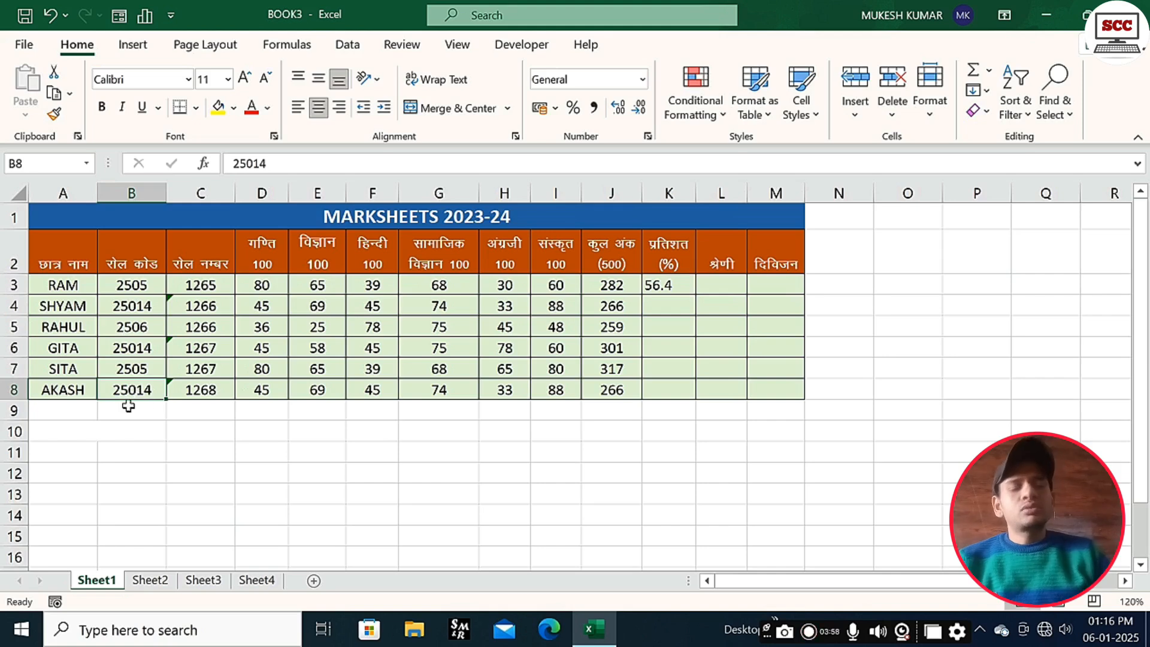
pyautogui.click(246, 470)
pyautogui.write('=')
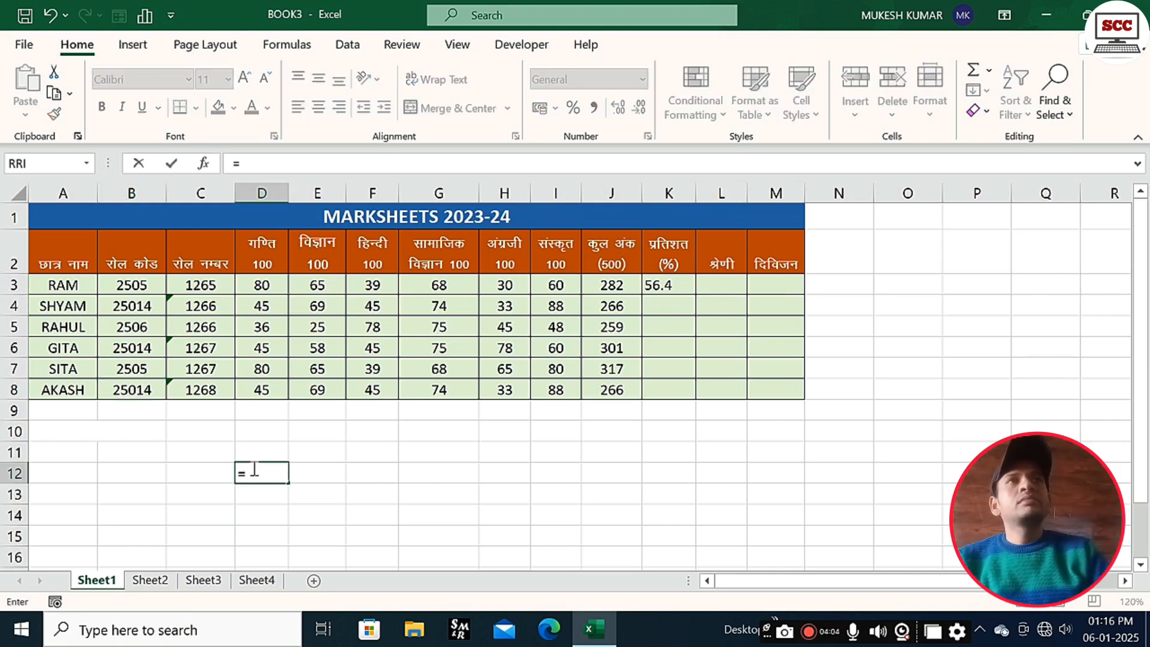
pyautogui.click(127, 392)
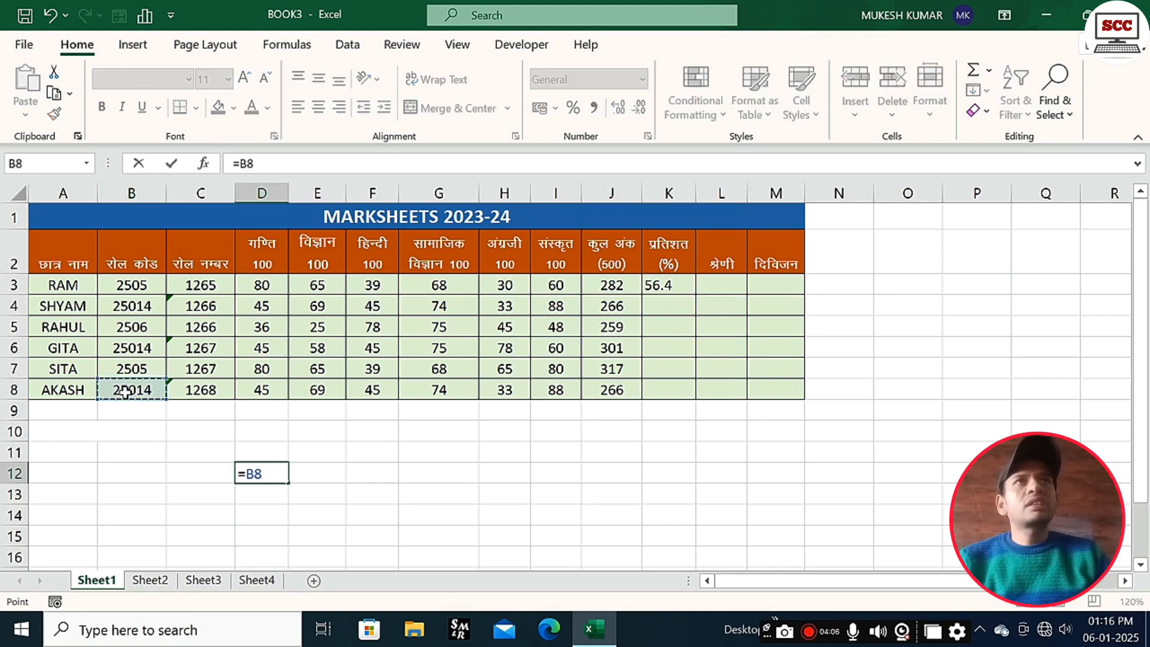
pyautogui.write('*')
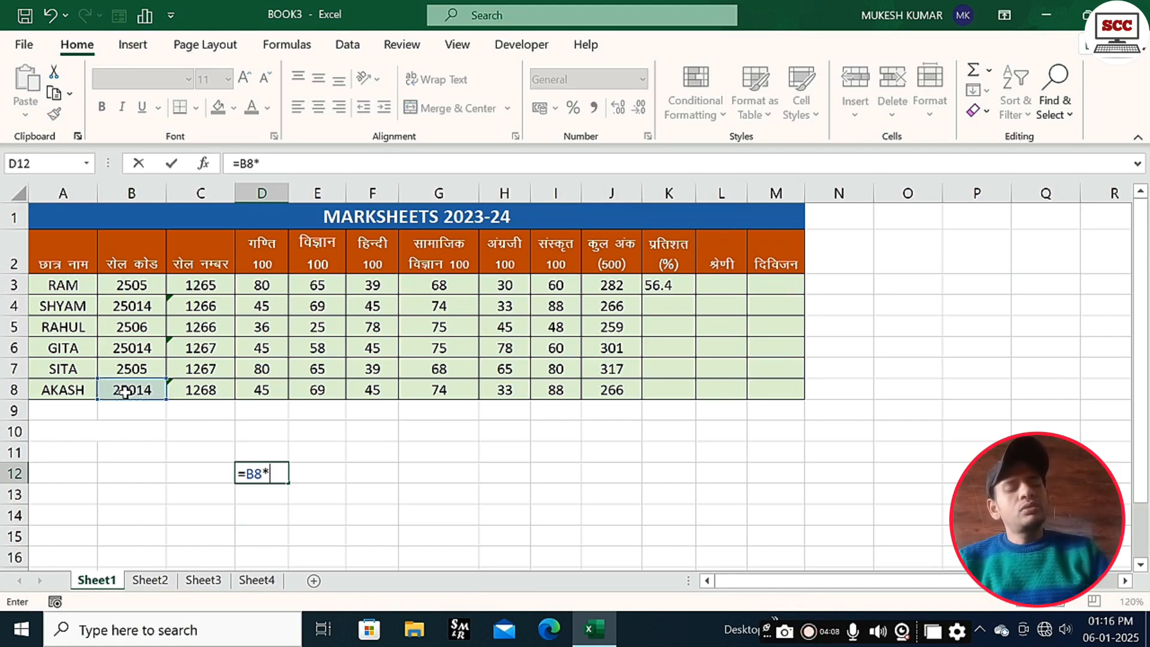
pyautogui.write('10%')
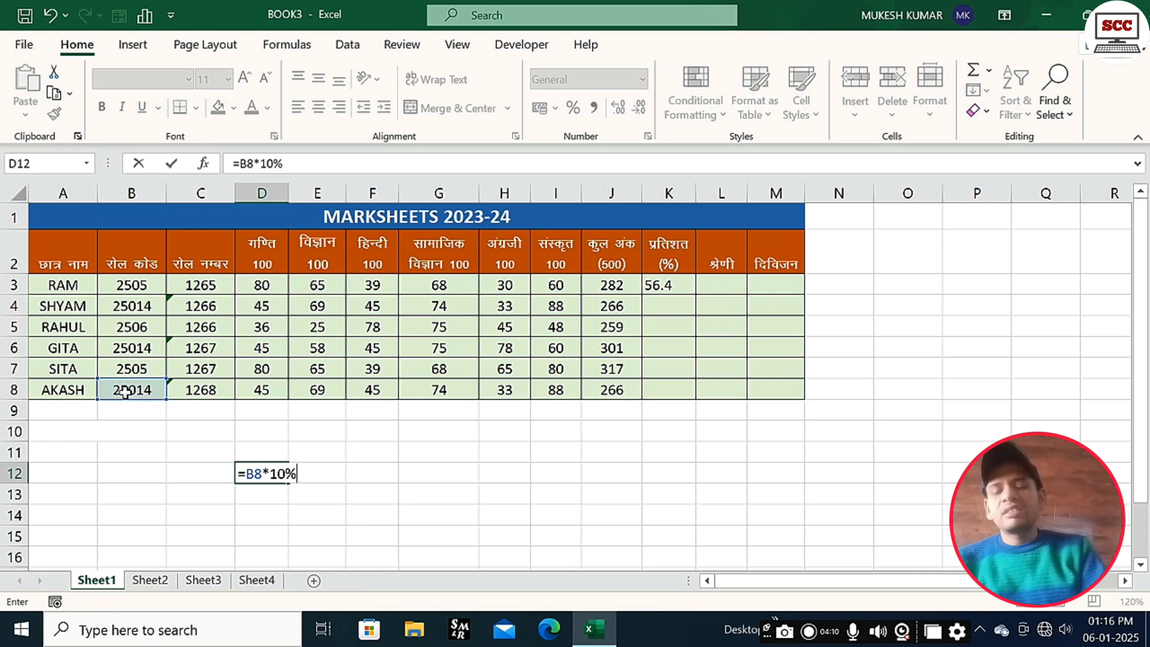
pyautogui.press('Return')
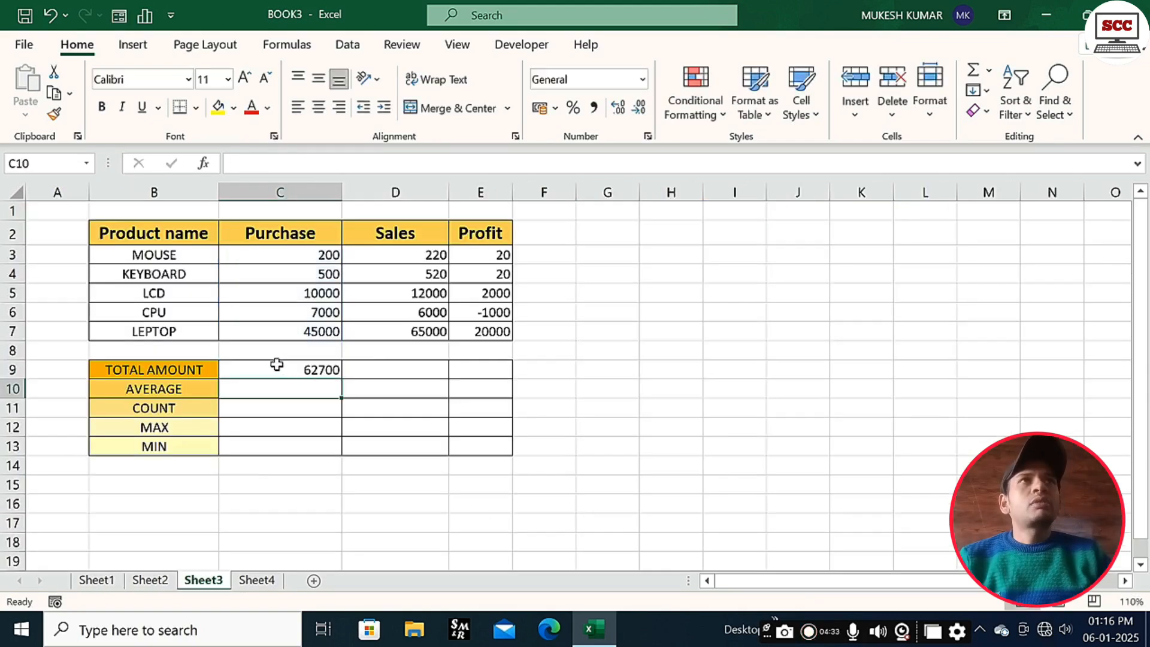
# Step: On Sheet3, calculate 20% of the Purchase total in the empty cell C16 with =C9*20%
pyautogui.click(270, 368)
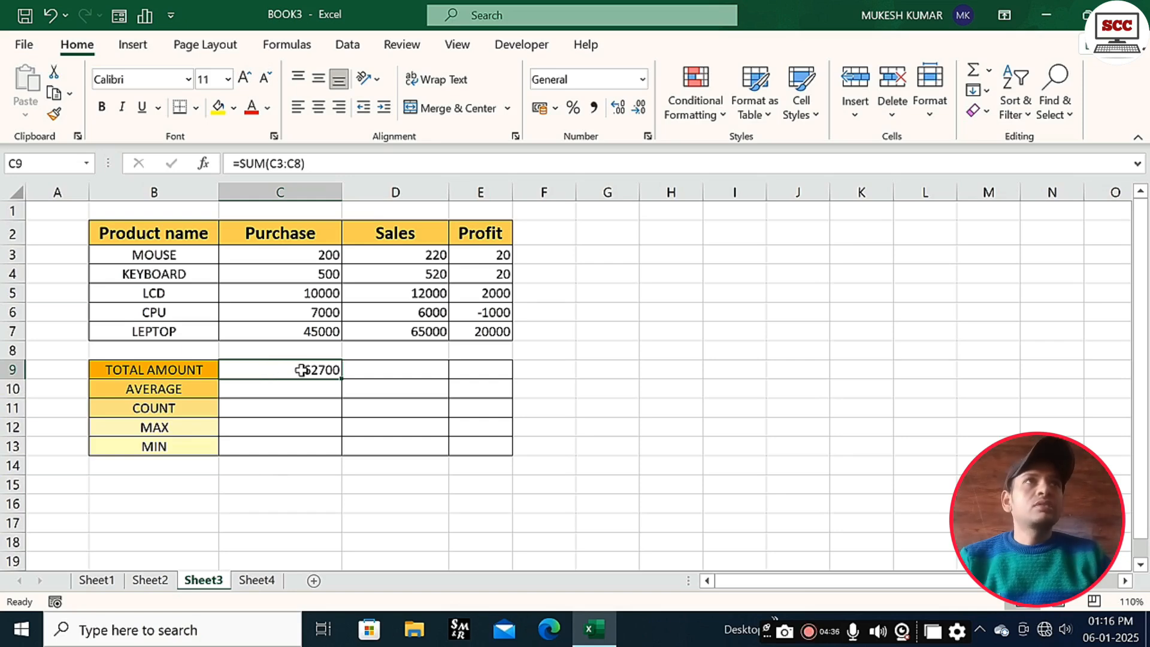
pyautogui.click(290, 496)
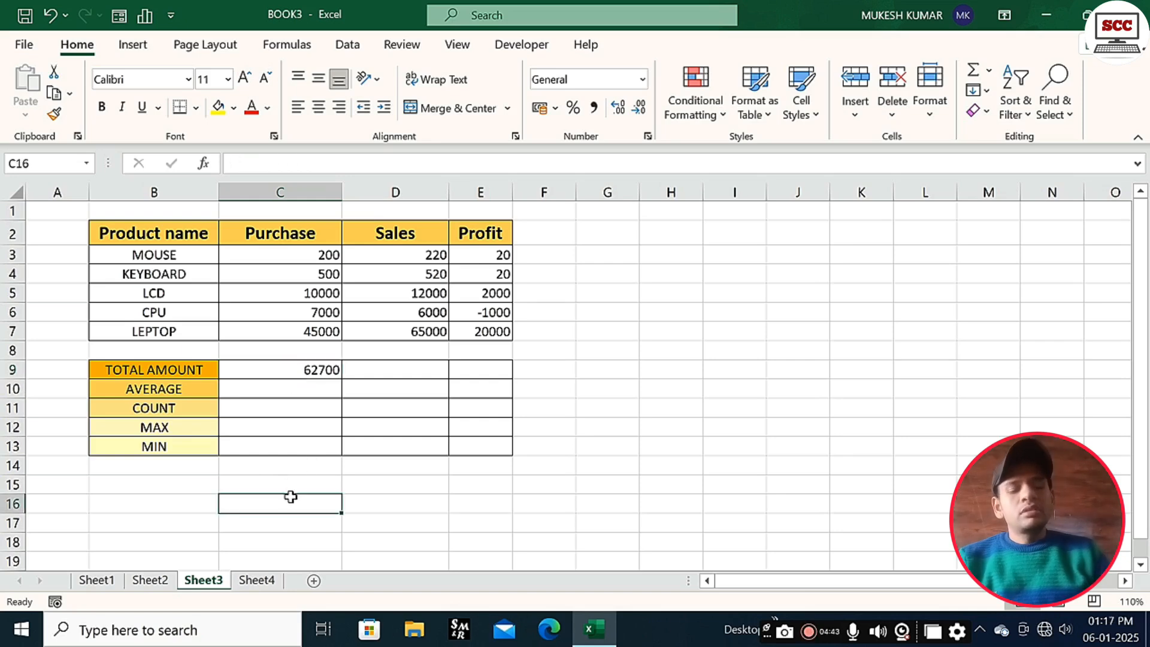
pyautogui.write('=')
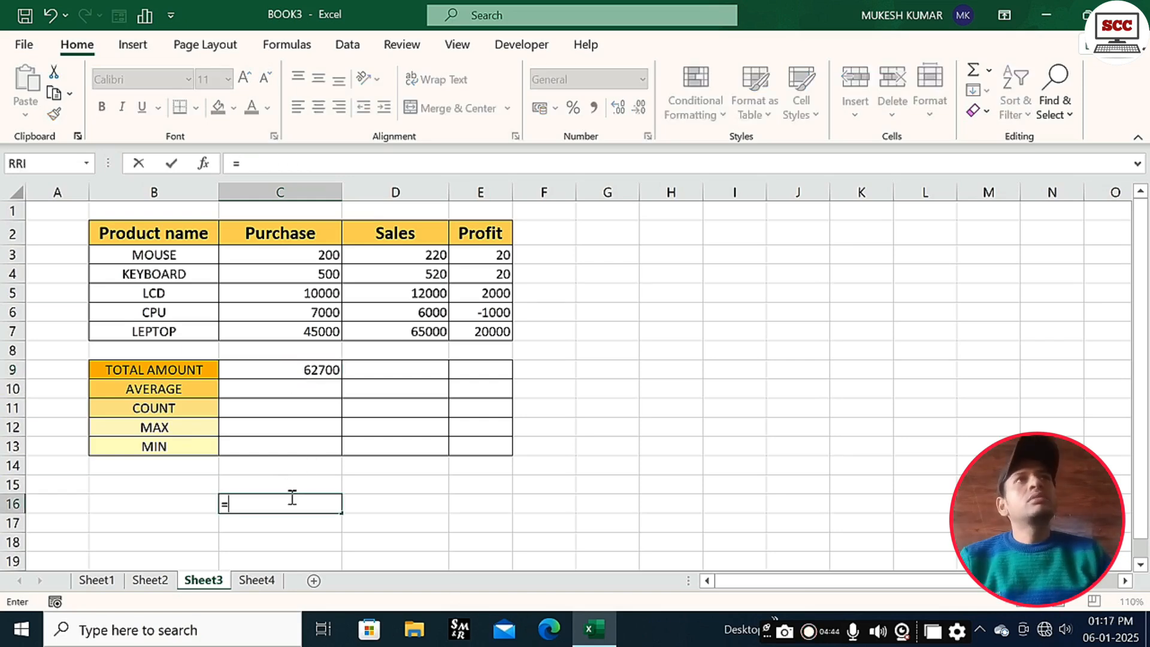
pyautogui.click(303, 368)
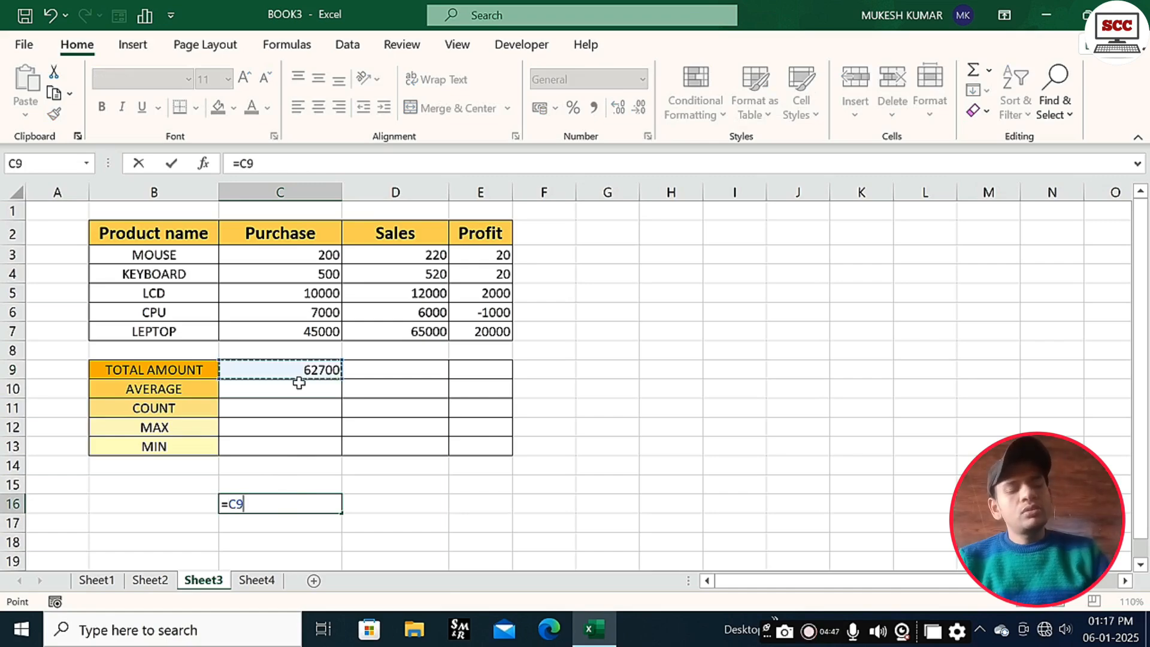
pyautogui.write('*')
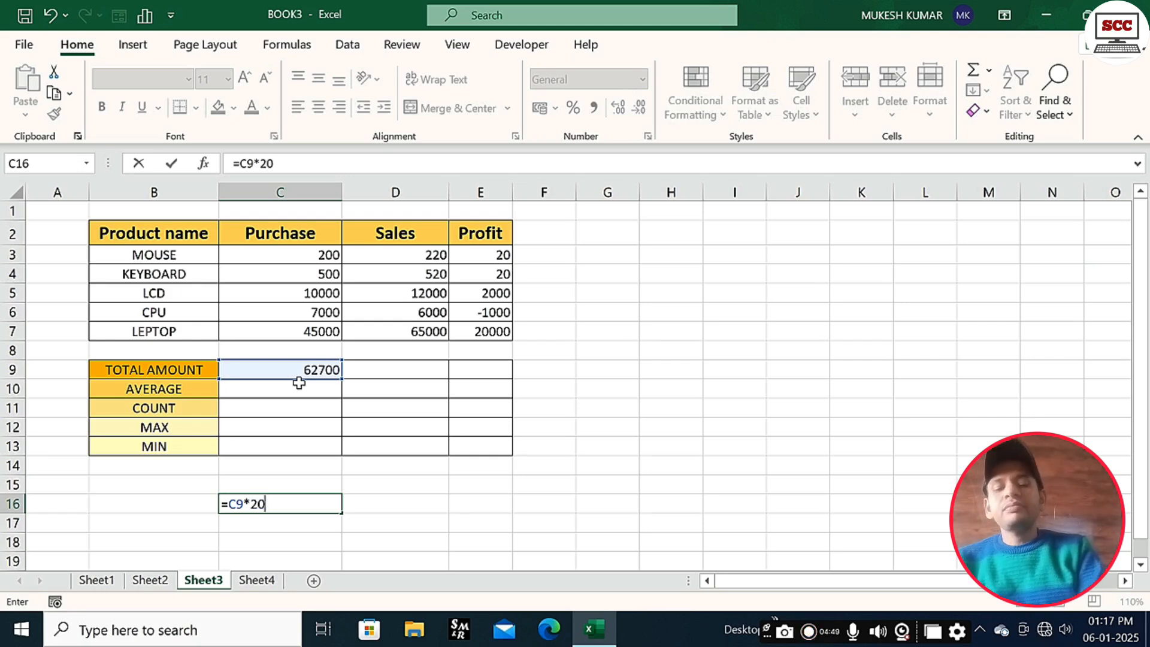
pyautogui.write('20%')
pyautogui.press('Return')
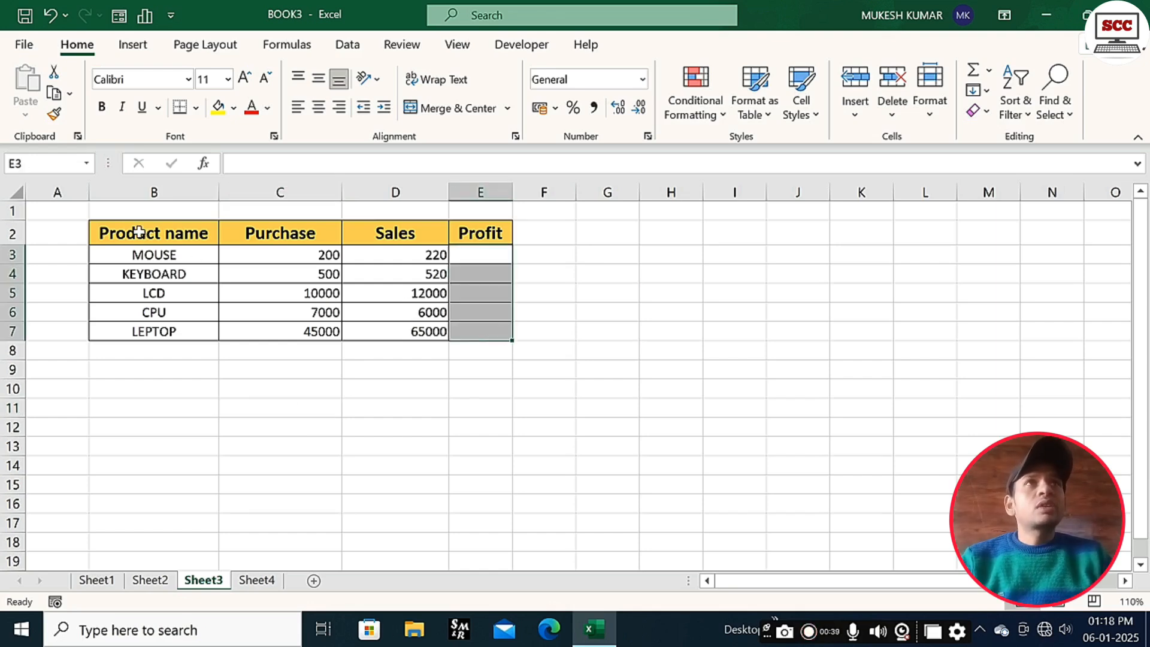
# Step: Convert the product data in B2:D7 into a table with headers and turn on its Total Row
pyautogui.moveTo(135, 232); pyautogui.dragTo(424, 331)
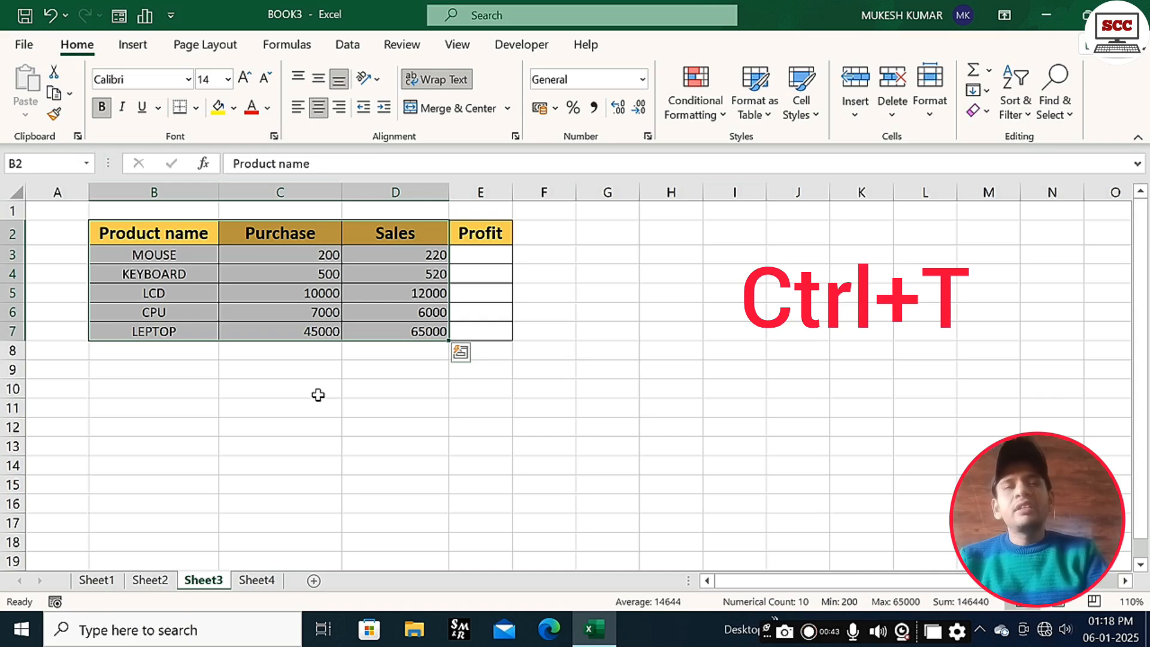
pyautogui.hotkey('ctrl', 't')
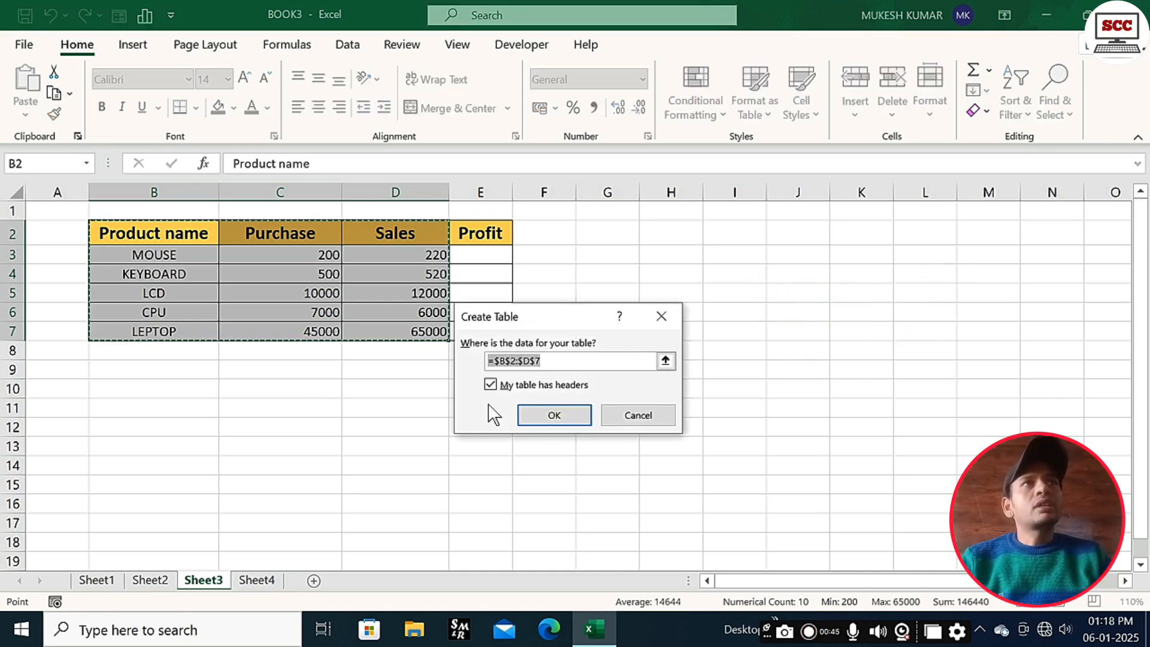
pyautogui.click(554, 415)
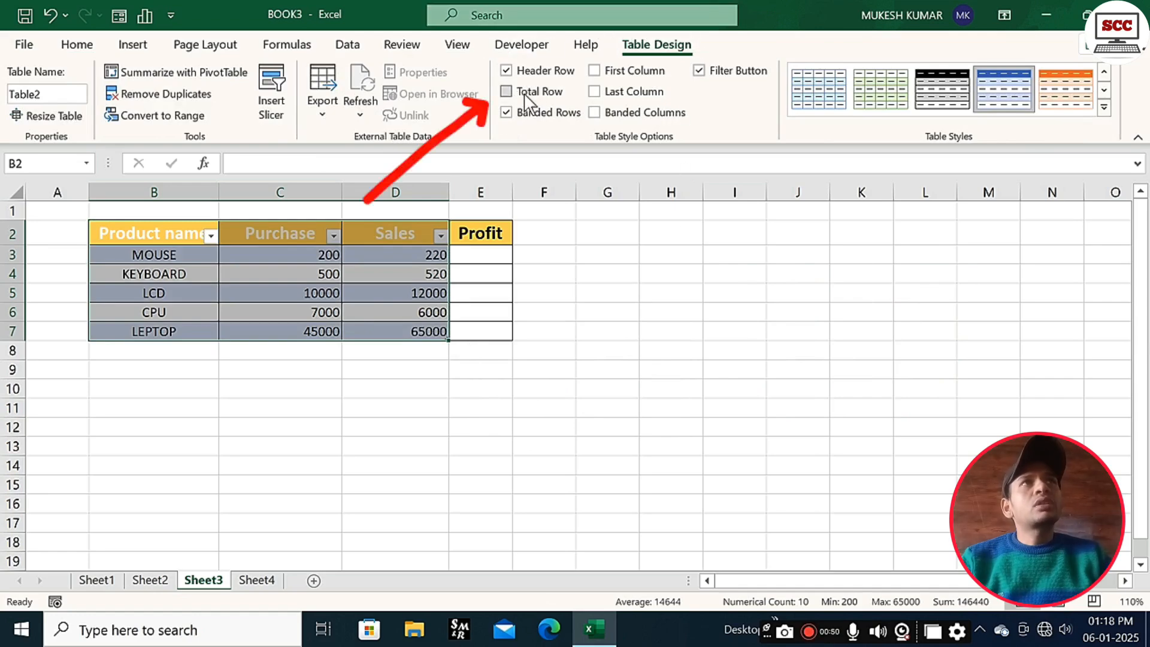
pyautogui.click(507, 91)
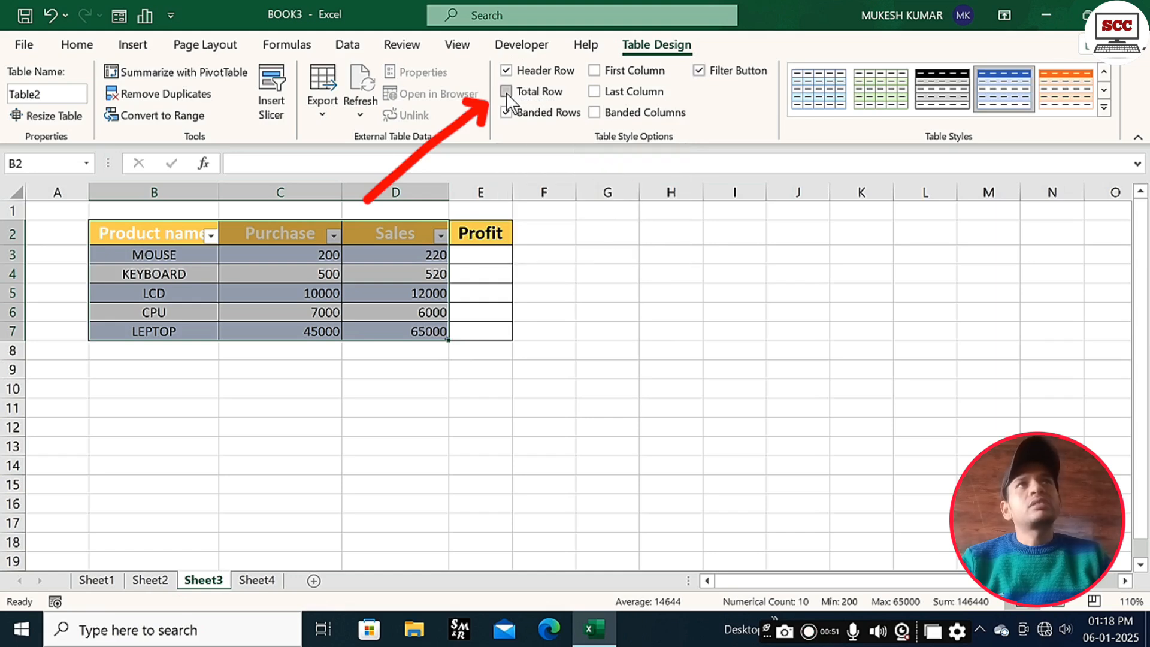
pyautogui.click(203, 386)
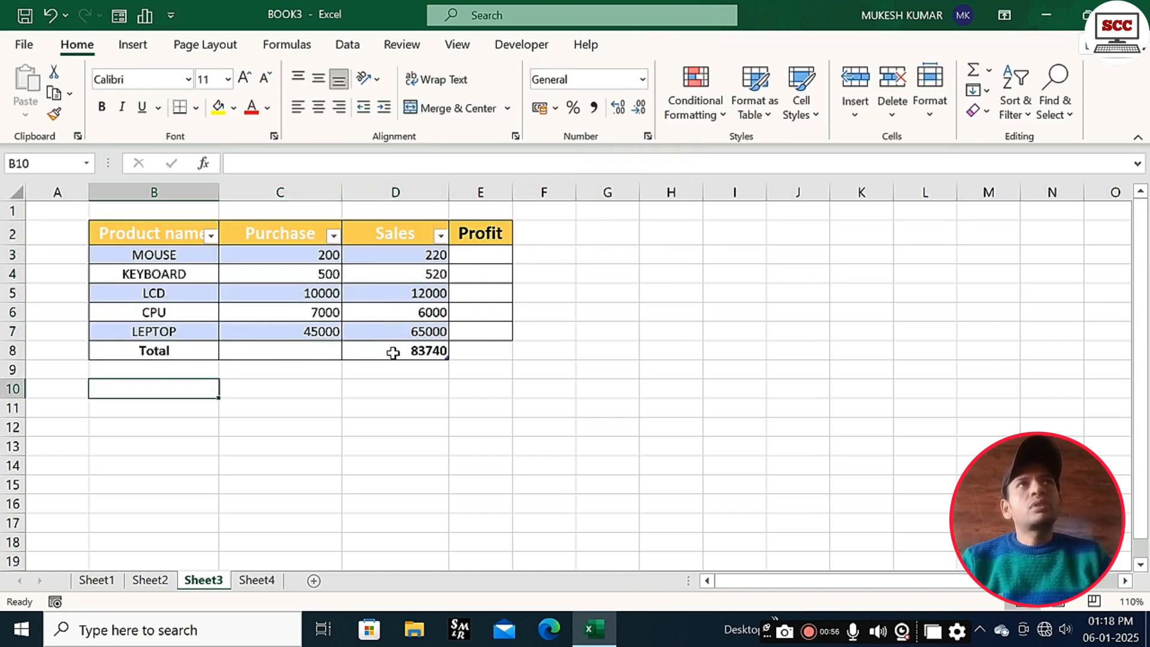
# Step: Set the Purchase cell C8 of the table's total row to Average, and switch it to Count
pyautogui.click(327, 351)
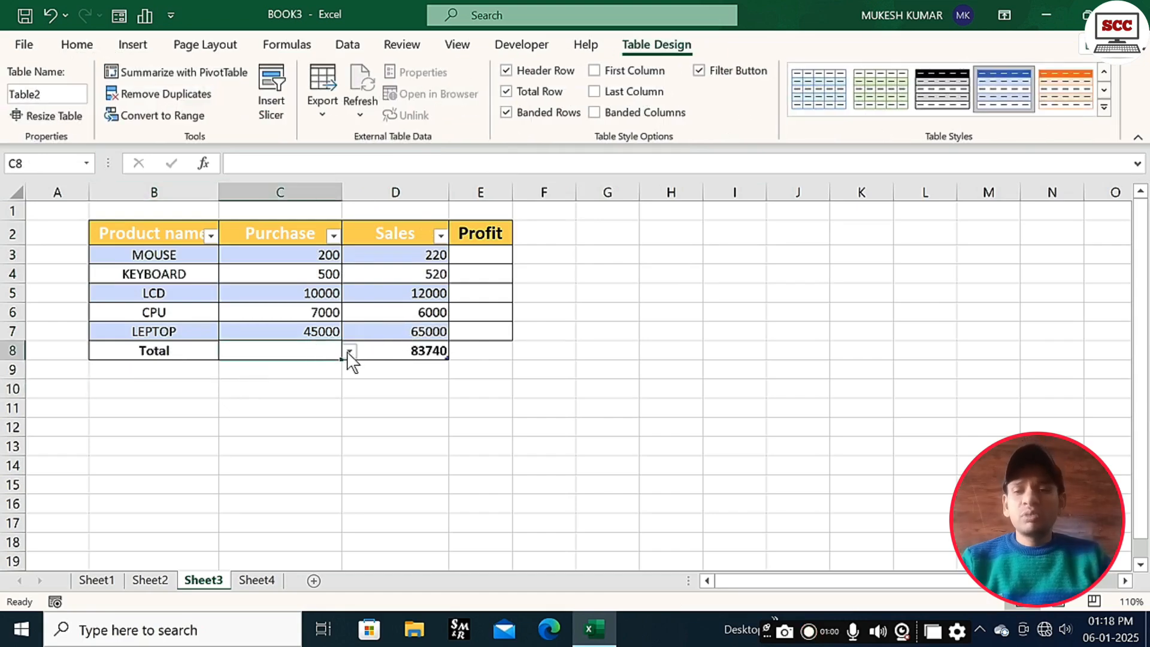
pyautogui.click(349, 352)
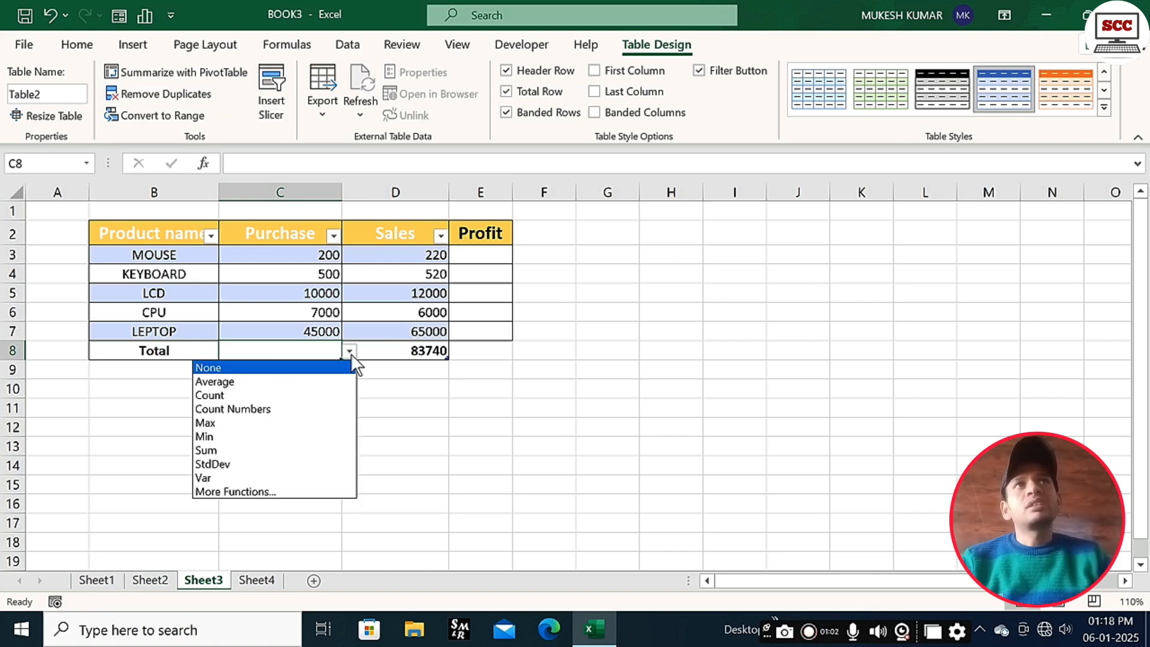
pyautogui.click(254, 380)
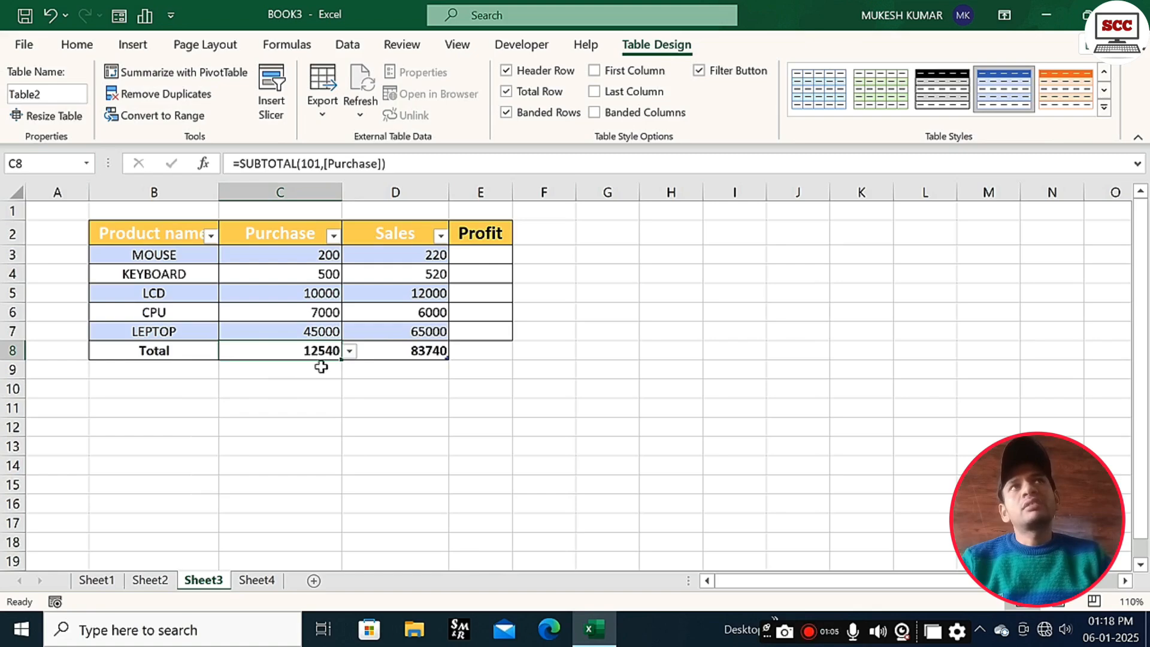
pyautogui.click(350, 352)
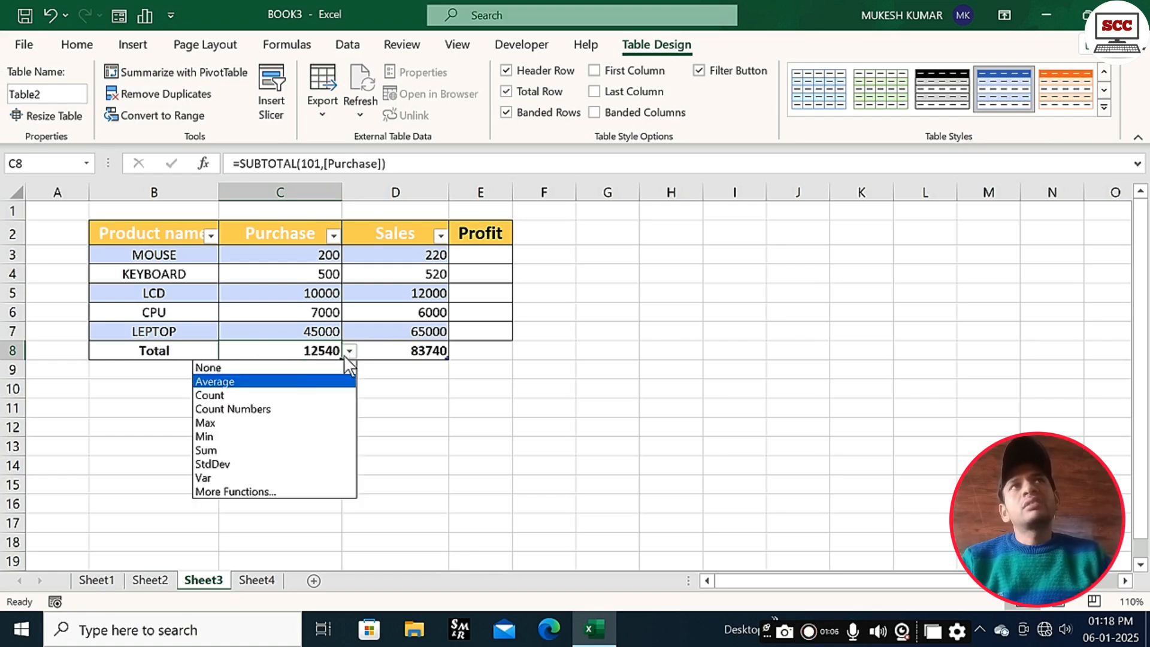
pyautogui.click(221, 393)
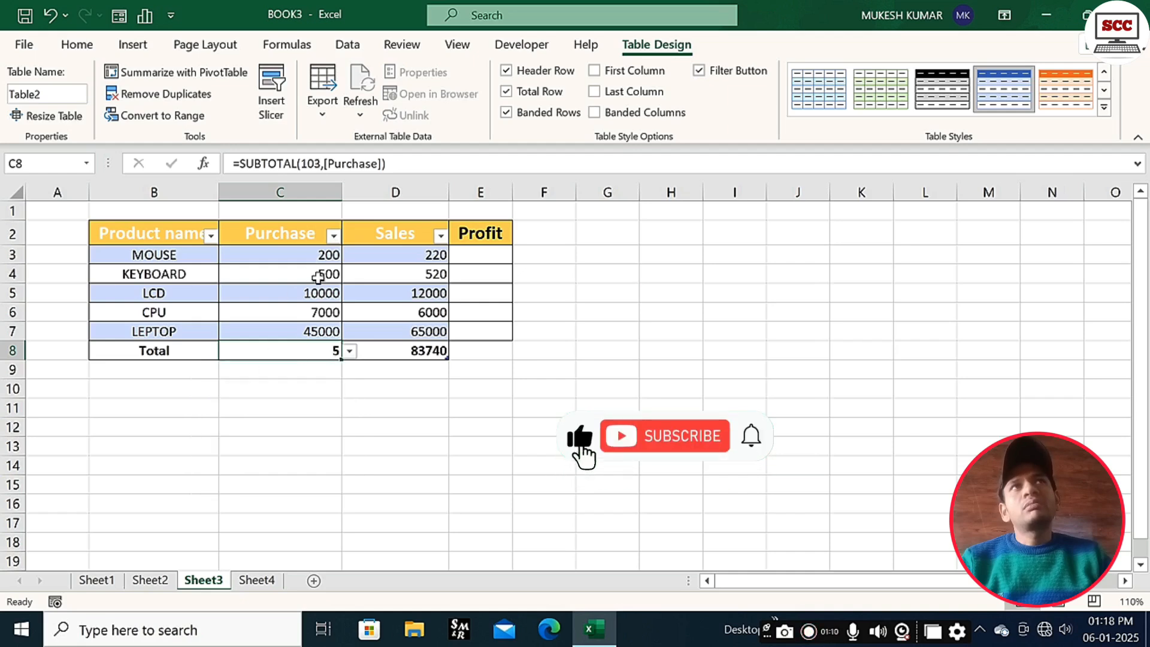
# Step: Switch the Purchase summary in the table's total row to Max, and change it to Min
pyautogui.click(350, 353)
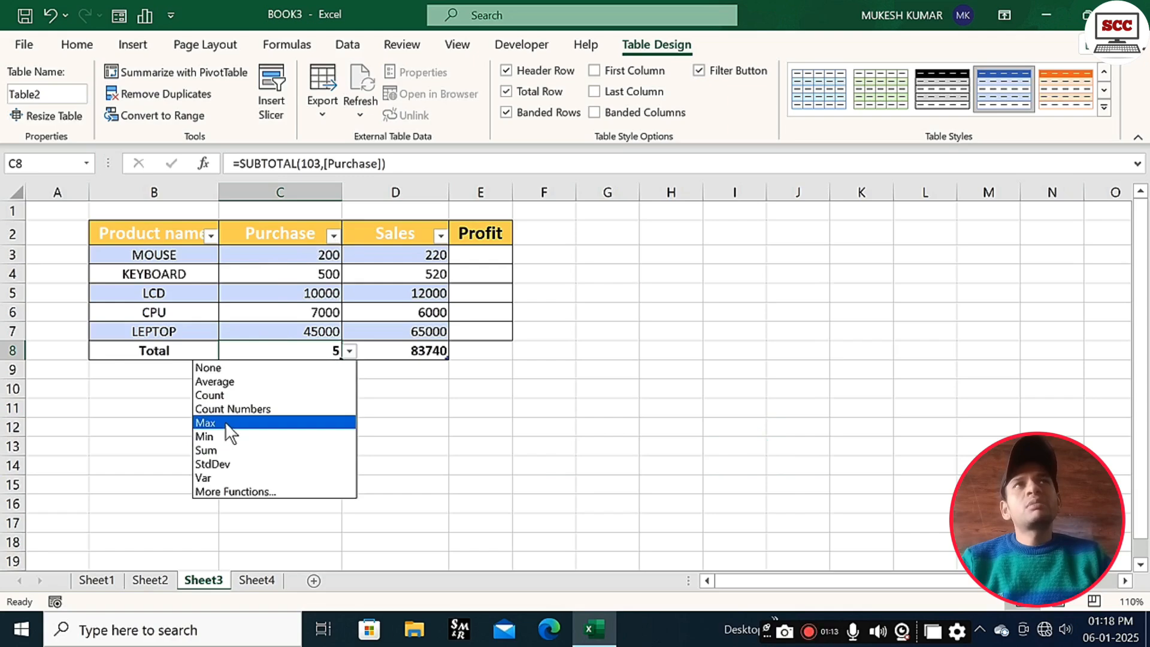
pyautogui.click(229, 424)
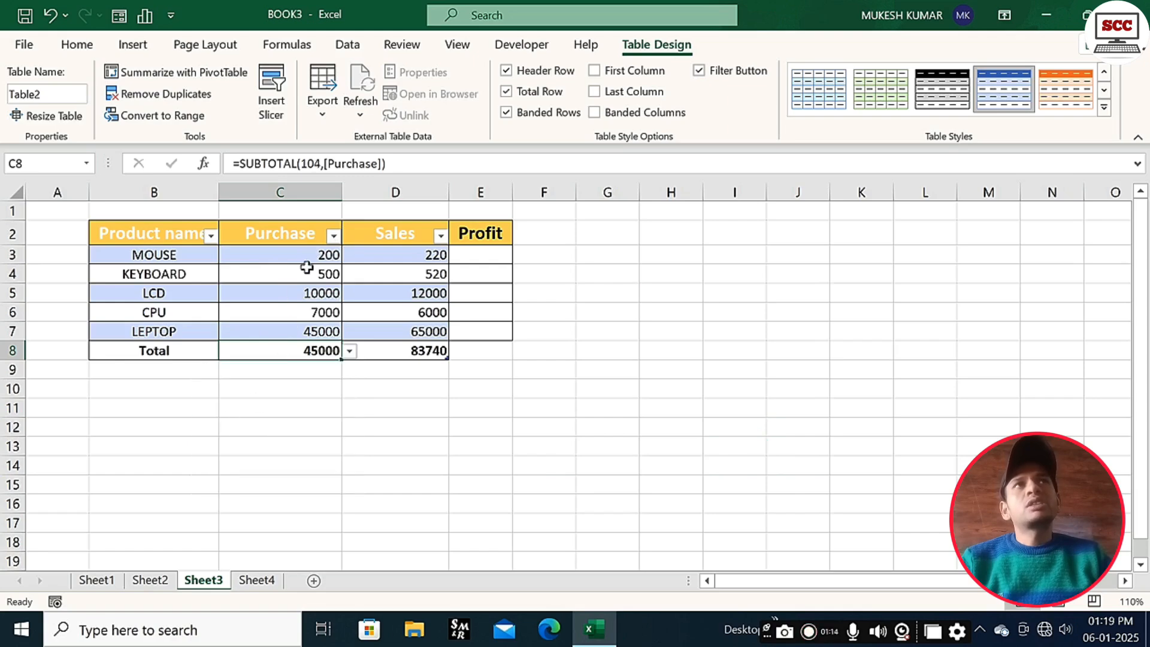
pyautogui.click(349, 352)
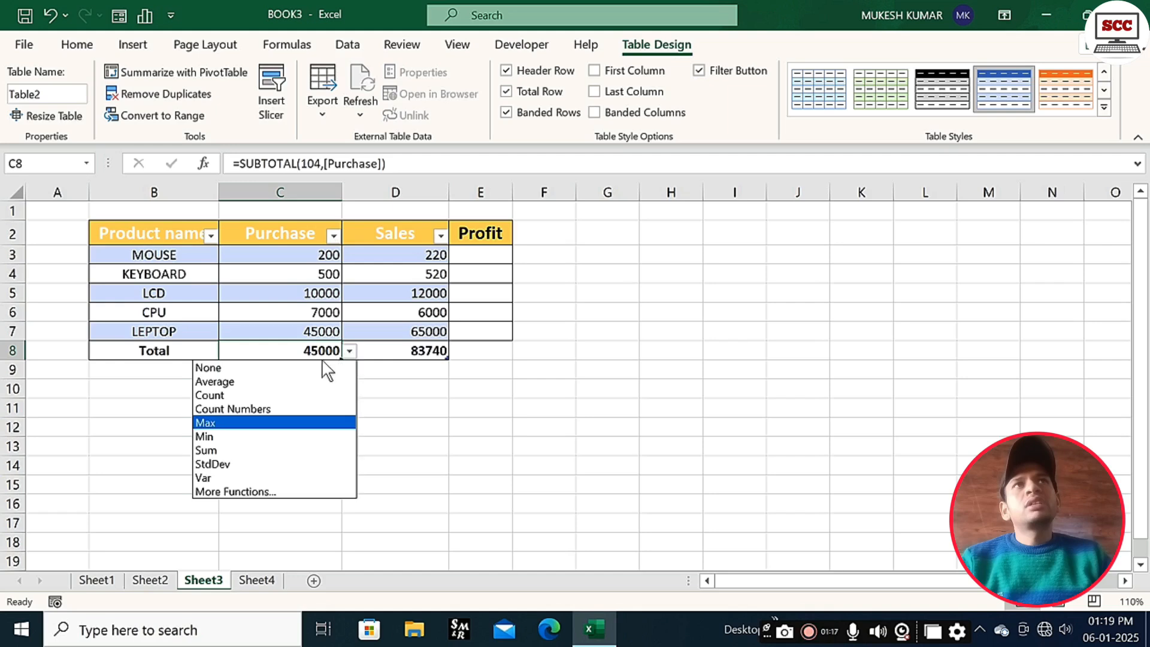
pyautogui.click(209, 437)
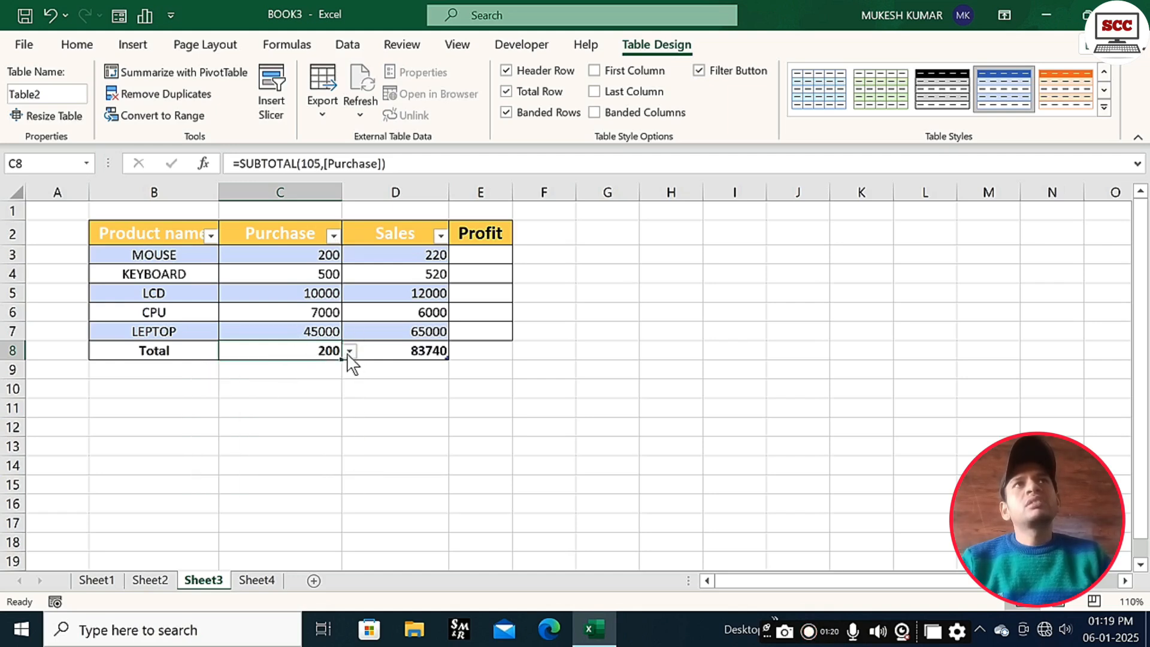
# Step: Set the Purchase summary in the table's total row to Sum
pyautogui.click(349, 351)
pyautogui.click(224, 449)
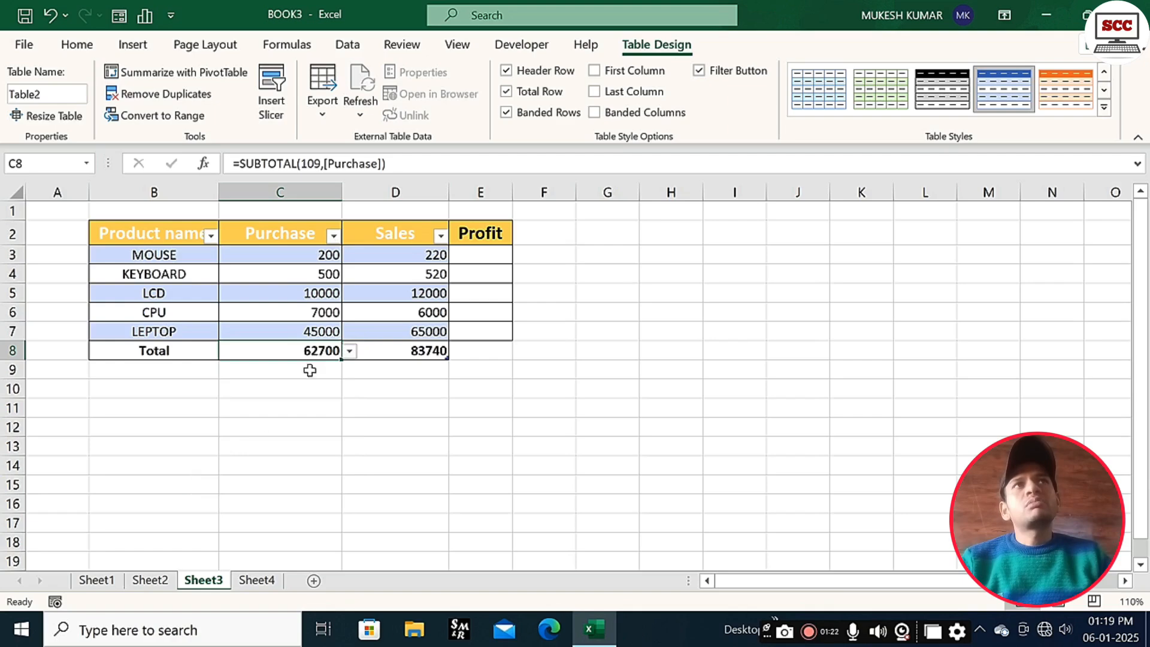
pyautogui.click(350, 352)
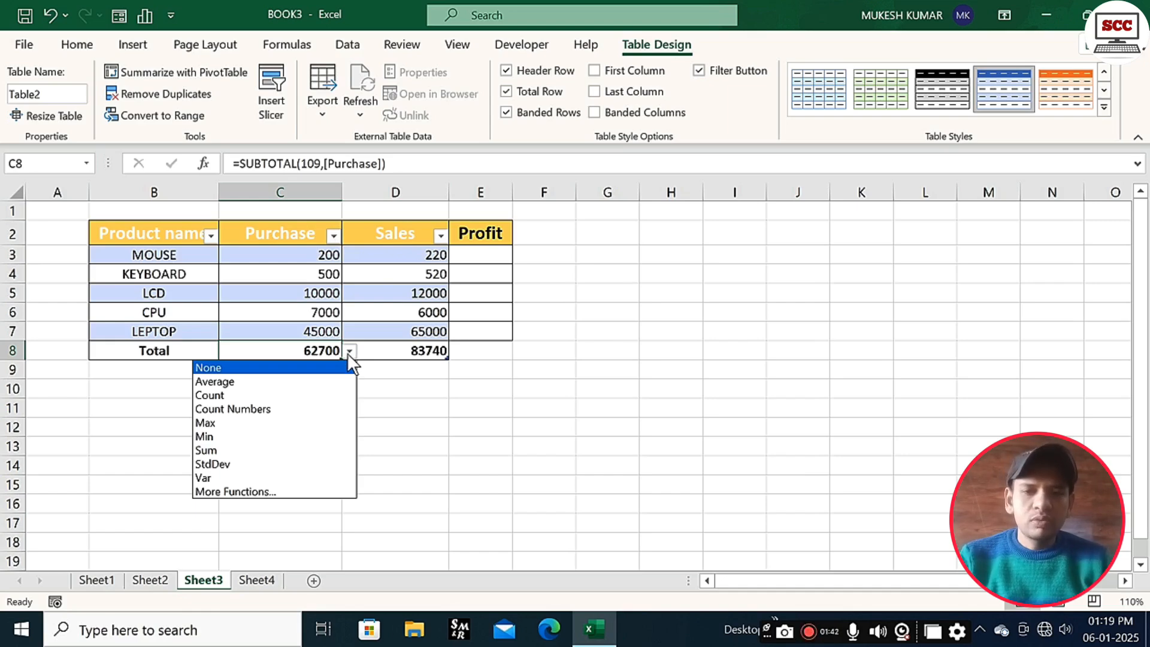
pyautogui.click(348, 352)
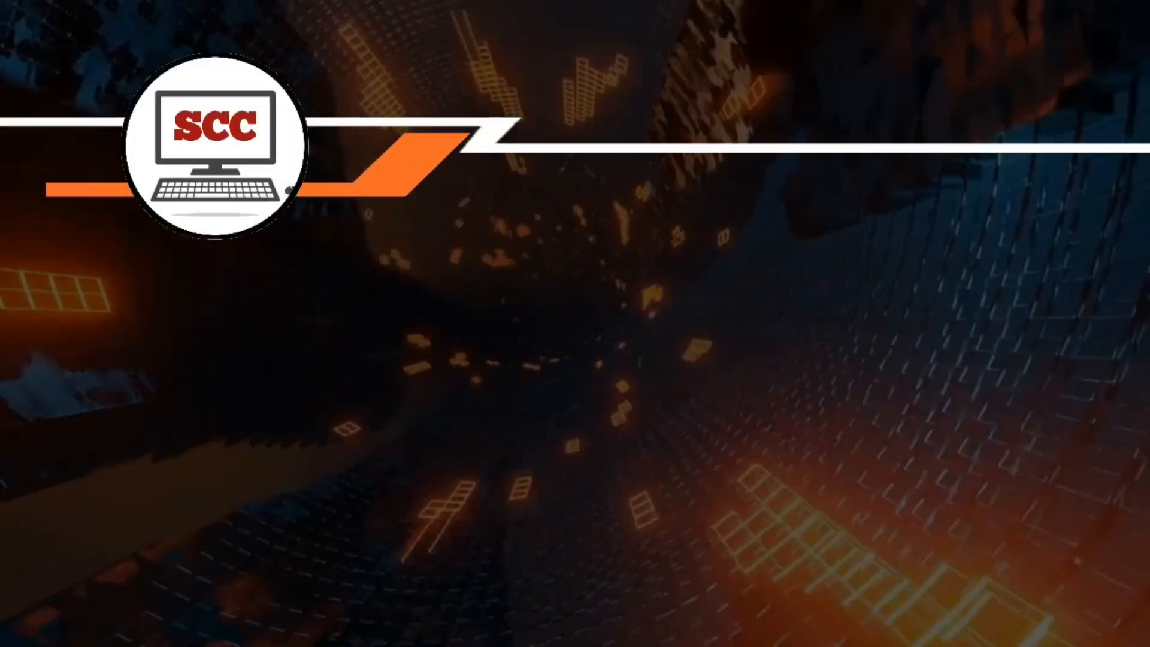